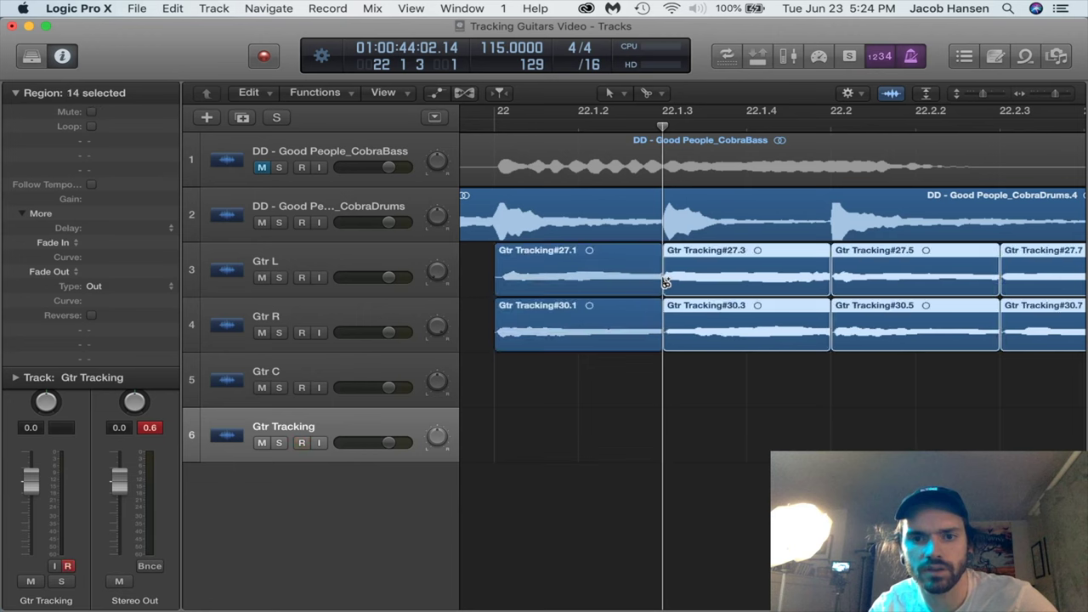
Select all sixteen sliced guitar regions on Gtr L and Gtr R in bar 22 and shorten each one to a sixteenth note.
scroll(717, 239, right, 3)
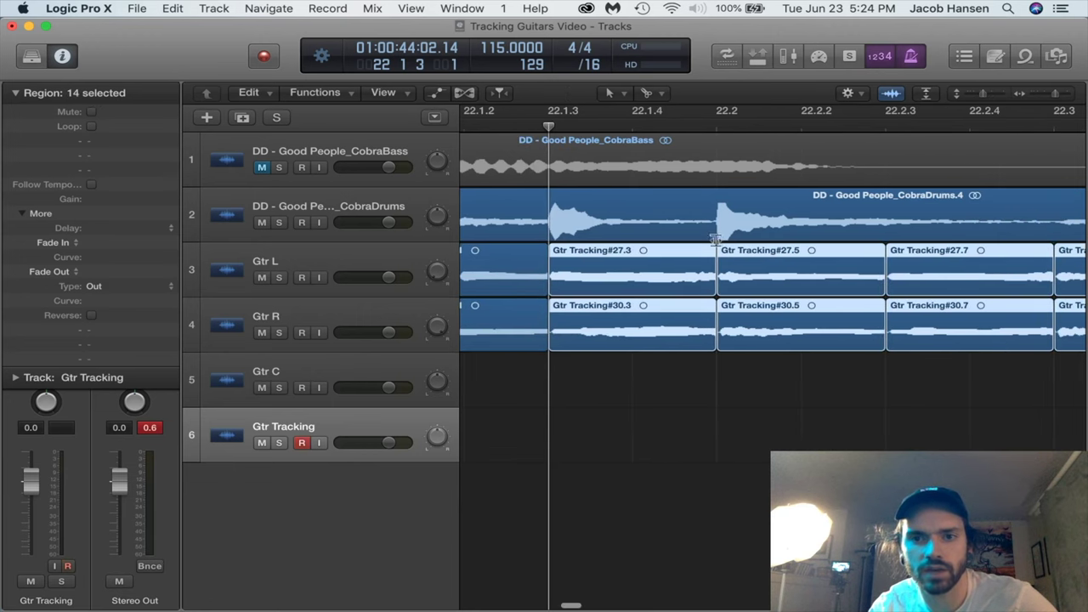
click(716, 125)
click(885, 126)
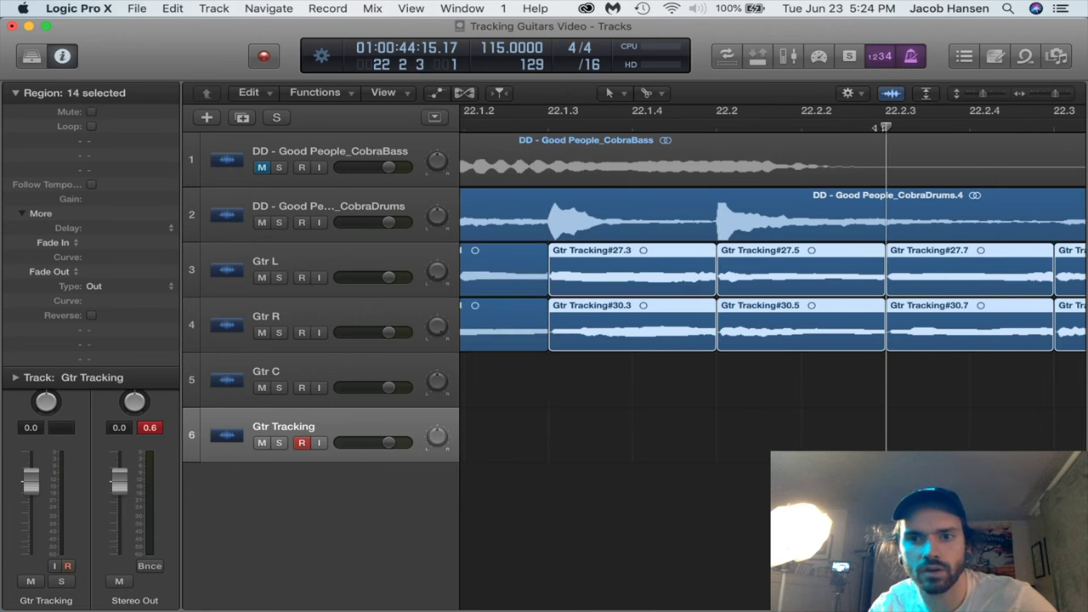
scroll(743, 177, left, 5)
scroll(742, 177, down, 5)
scroll(831, 250, right, 3)
drag(1024, 386, 541, 277)
key(alt+ctrl+r)
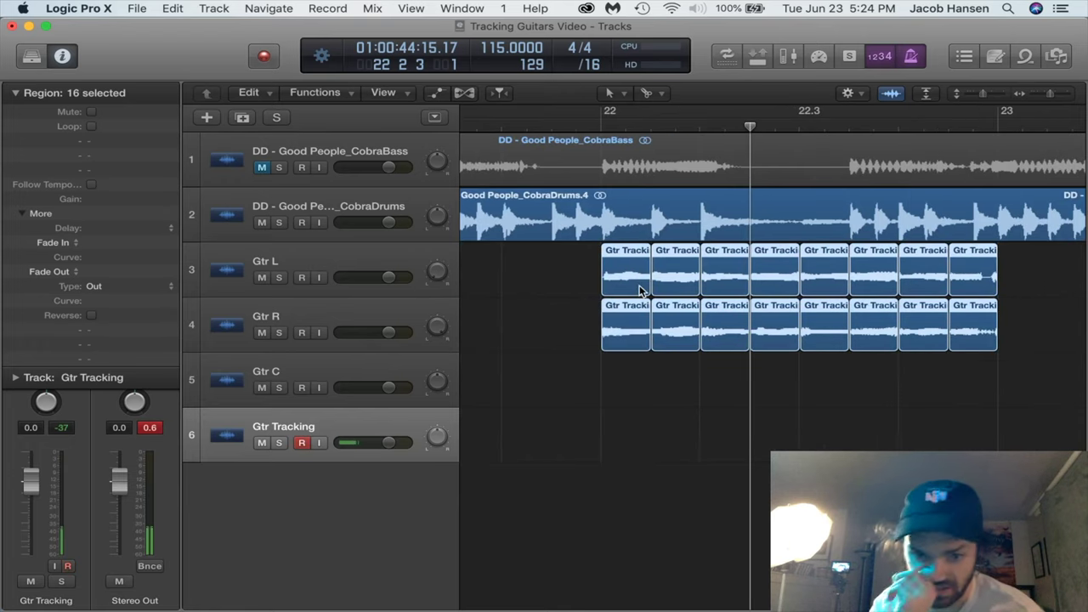
drag(644, 286, 620, 287)
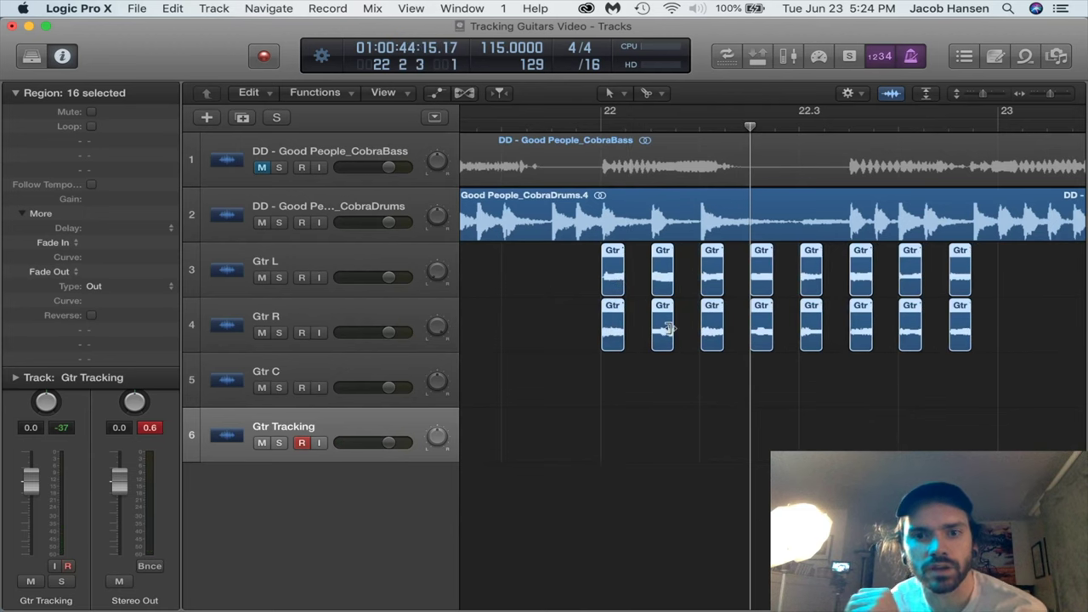
click(761, 372)
Set the drag mode to Shuffle L and close the gap between the first and second pairs of guitar slices.
click(848, 92)
mouse_move(869, 124)
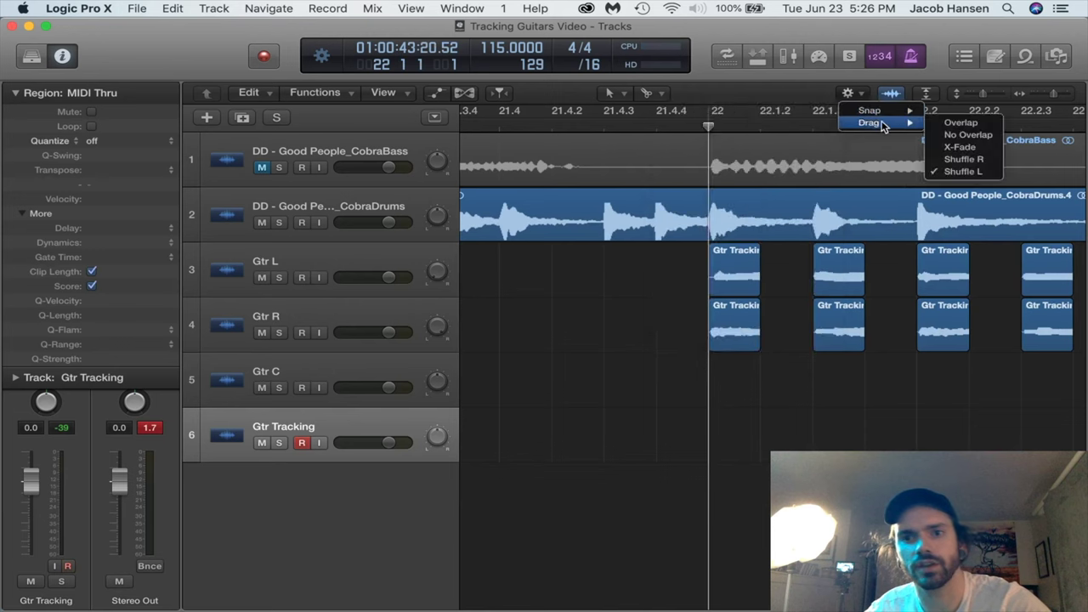
click(969, 173)
drag(765, 276, 869, 376)
drag(800, 265, 784, 270)
Shuffle the third and fourth pairs of guitar slices left so they sit directly against the preceding ones.
drag(887, 273, 973, 329)
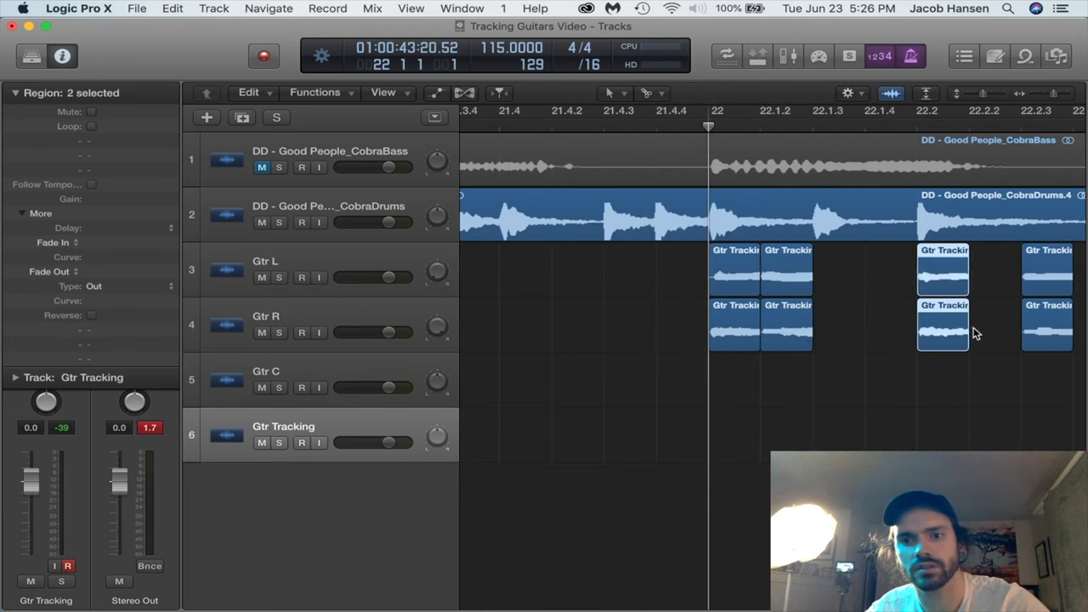
scroll(973, 330, right, 5)
drag(765, 268, 914, 343)
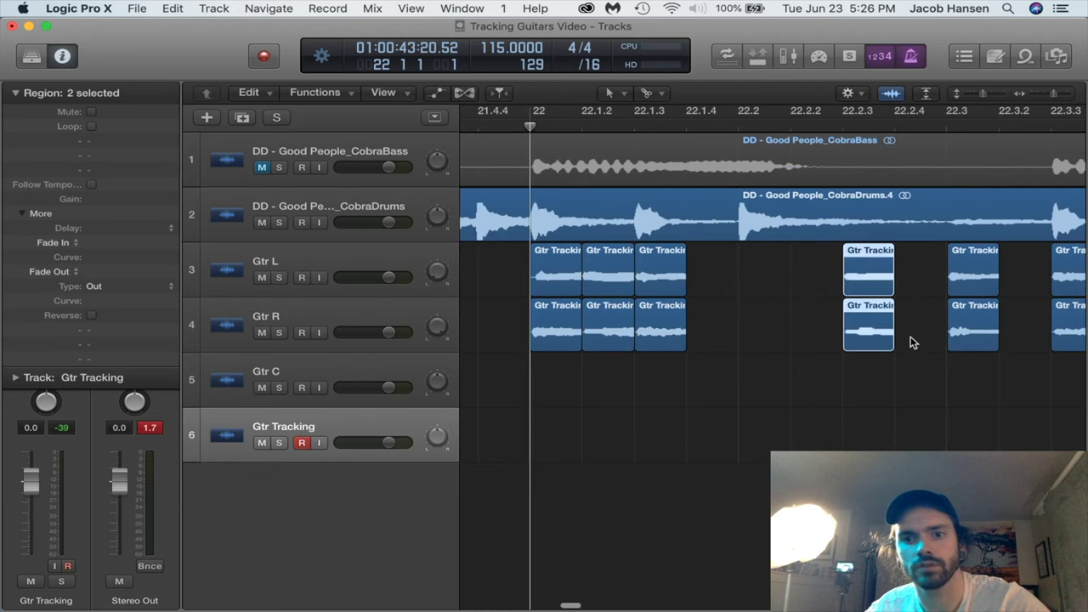
drag(853, 271, 867, 340)
scroll(763, 267, right, 4)
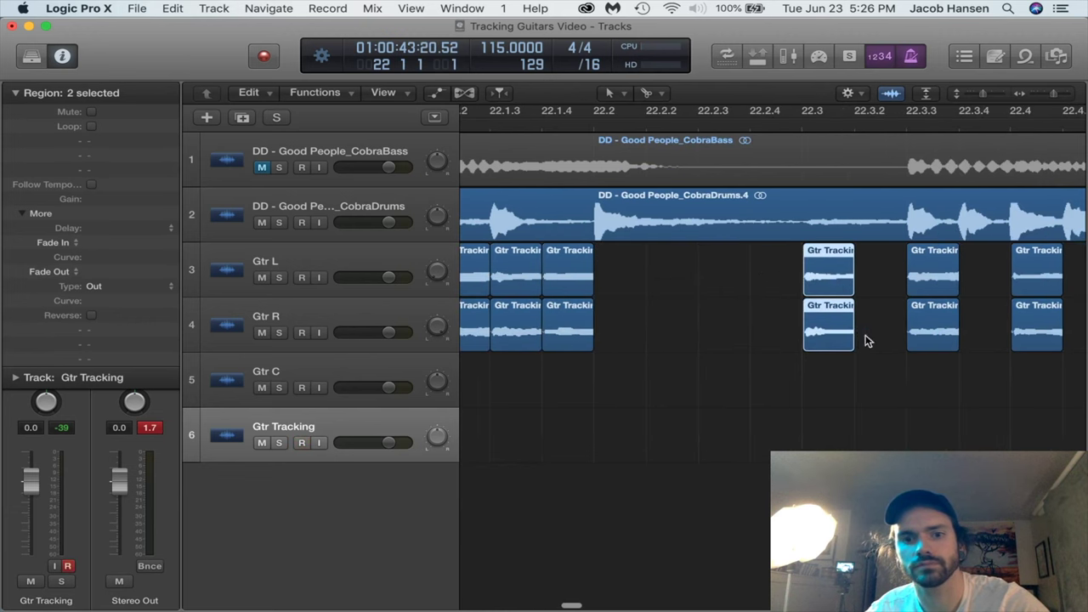
Shuffle the fifth through eighth pairs of guitar slices left to complete the gapless run from bar 22.
drag(814, 260, 840, 358)
scroll(725, 274, right, 4)
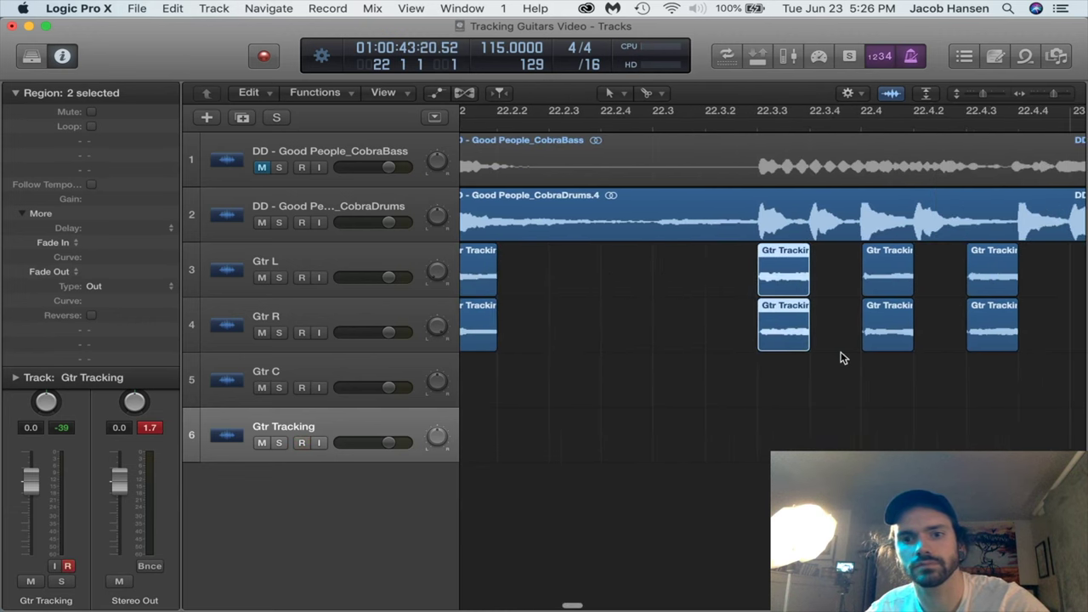
drag(775, 281, 920, 344)
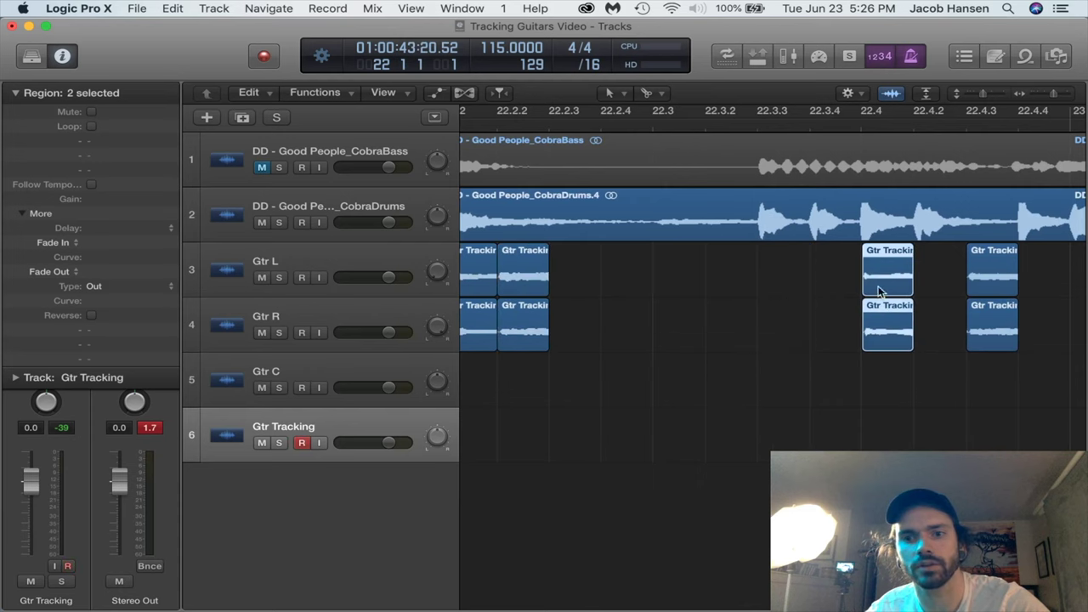
drag(886, 272, 1037, 342)
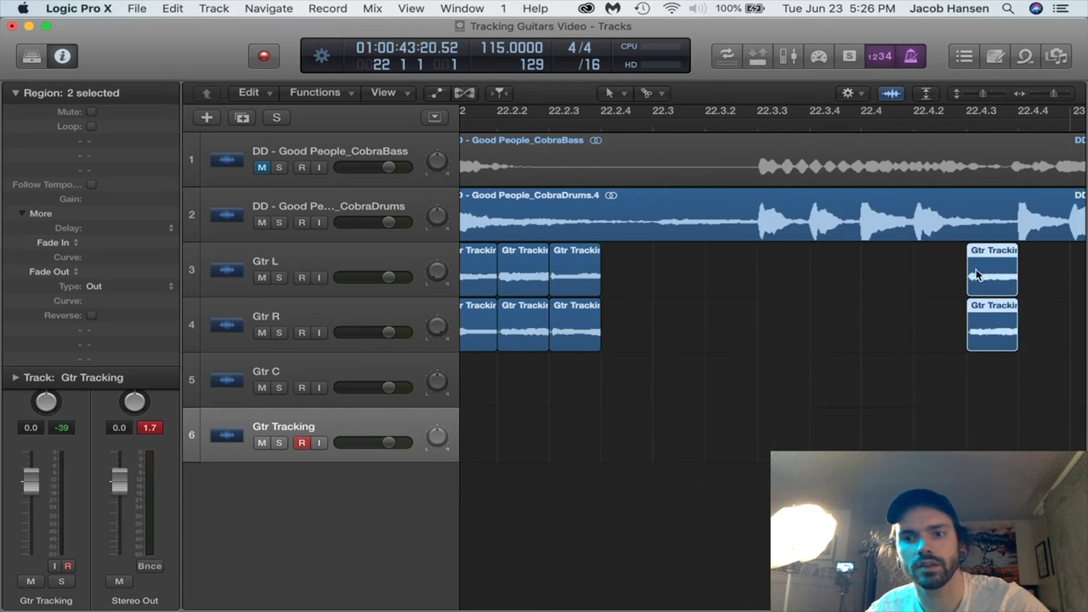
drag(974, 275, 856, 294)
Play back the joined guitar slices from bar 22.
key(super+Left)
key(super+Left)
scroll(895, 345, left, 7)
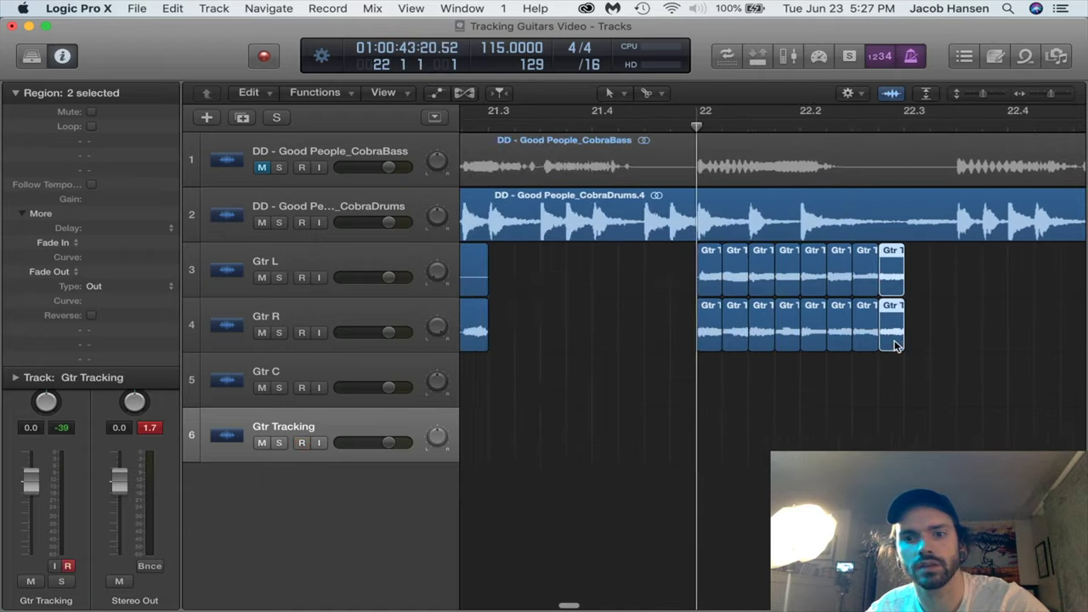
key(space)
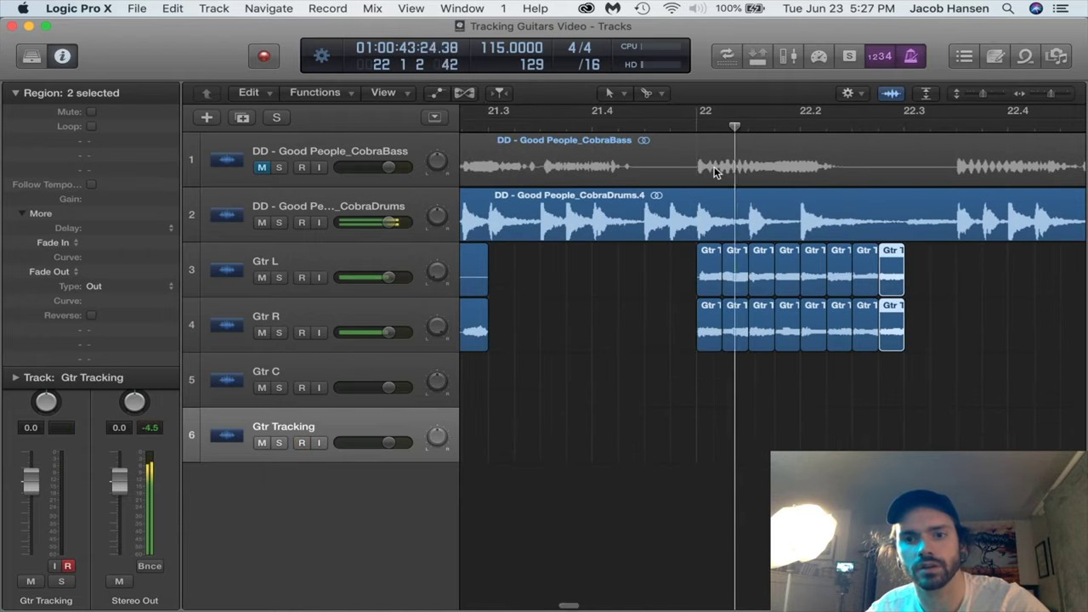
key(space)
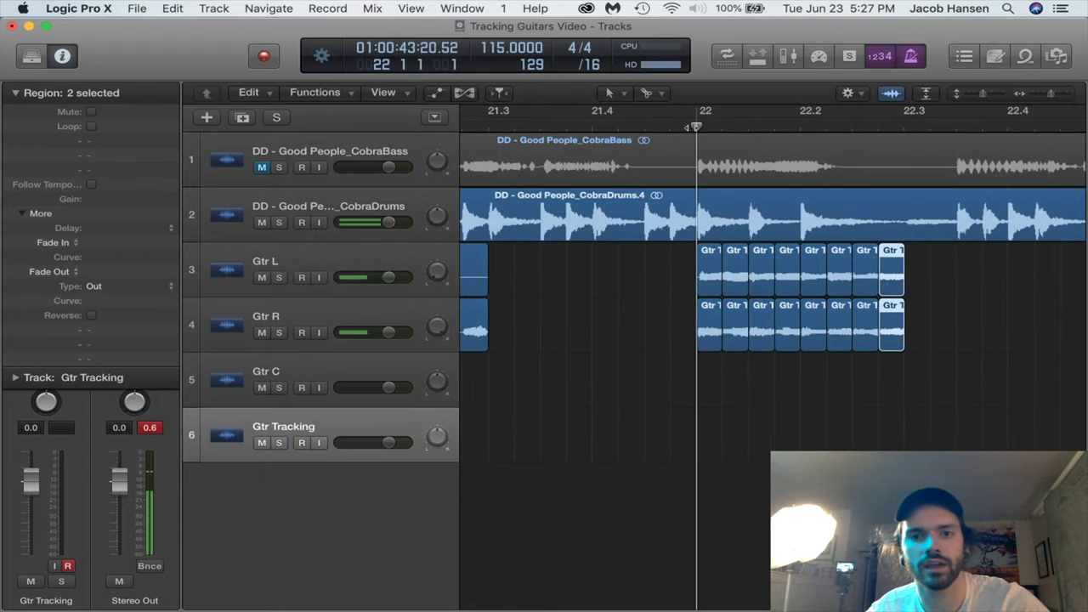
Select all sixteen slices, change their fade type to a crossfade and set Fade Out to 1.
drag(977, 406, 621, 263)
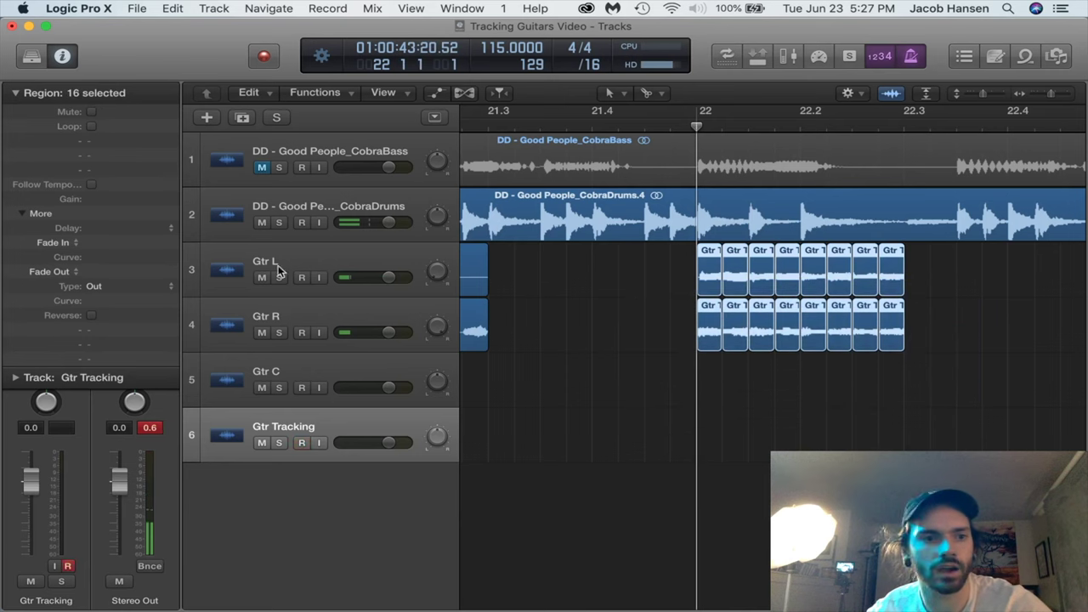
click(110, 284)
click(118, 311)
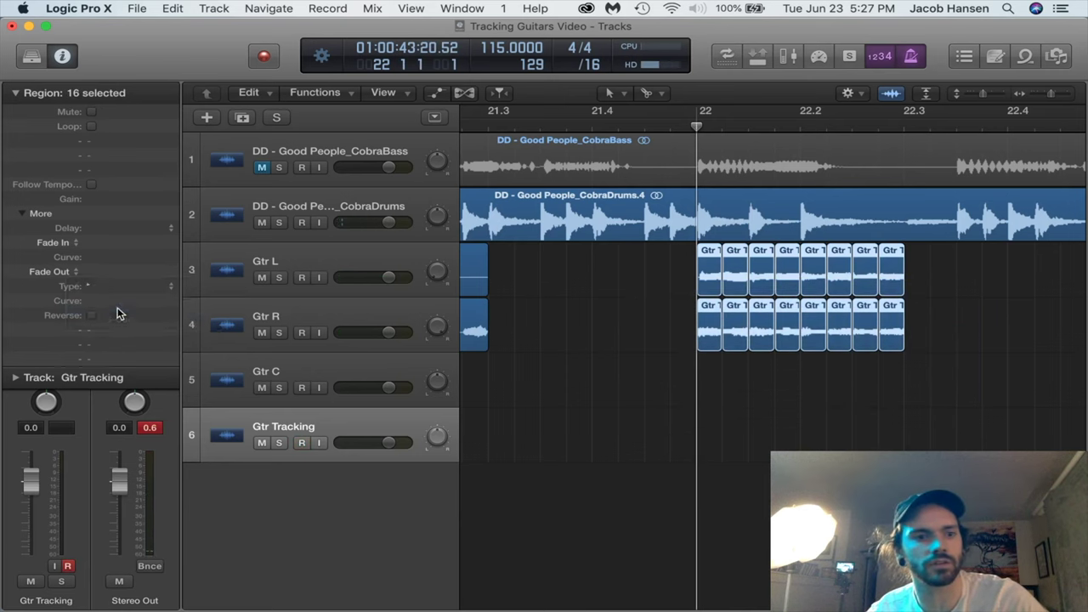
text(1)
key(Return)
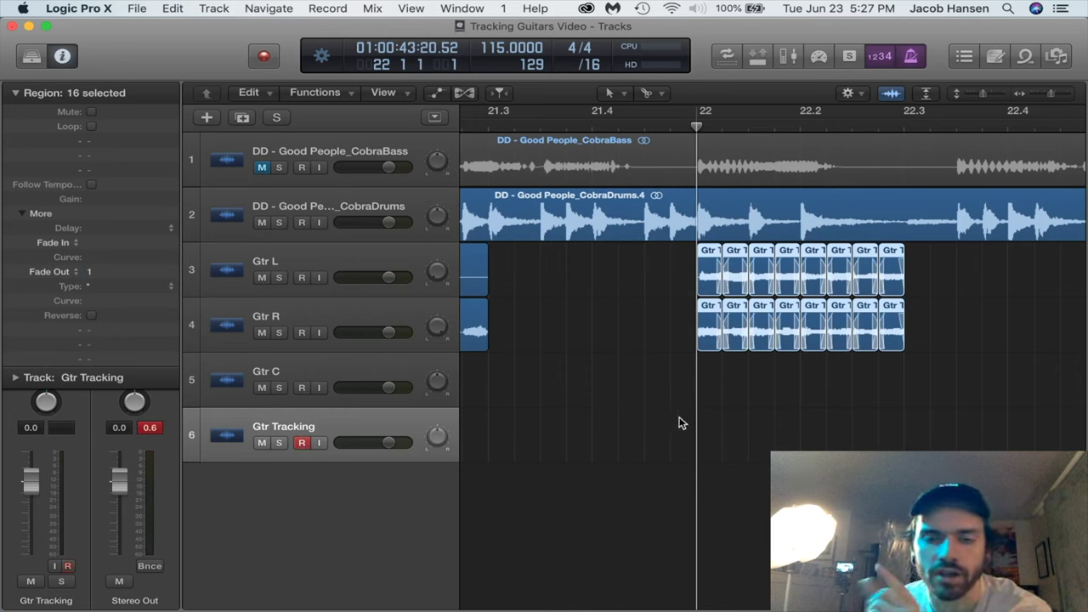
Undo the fade change on the sixteen slices and set their Fade Out to 1 again.
drag(97, 271, 100, 280)
key(super+z)
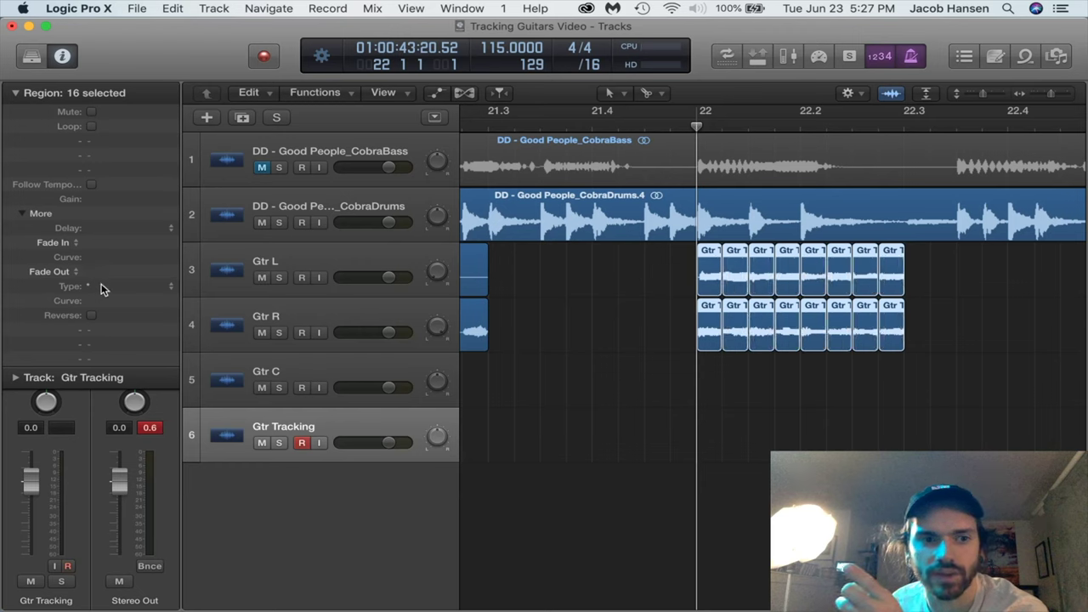
double_click(95, 272)
text(1)
key(Return)
Audition the crossfaded slices and move all sixteen so they start at 21.3, over the ends of the long guitar regions.
key(space)
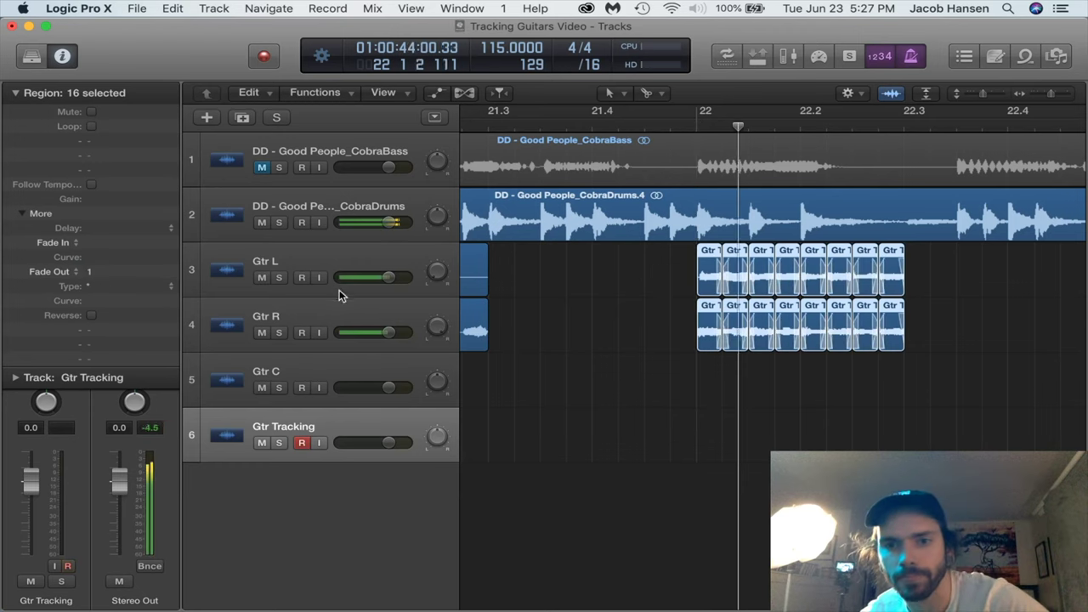
scroll(765, 399, left, 10)
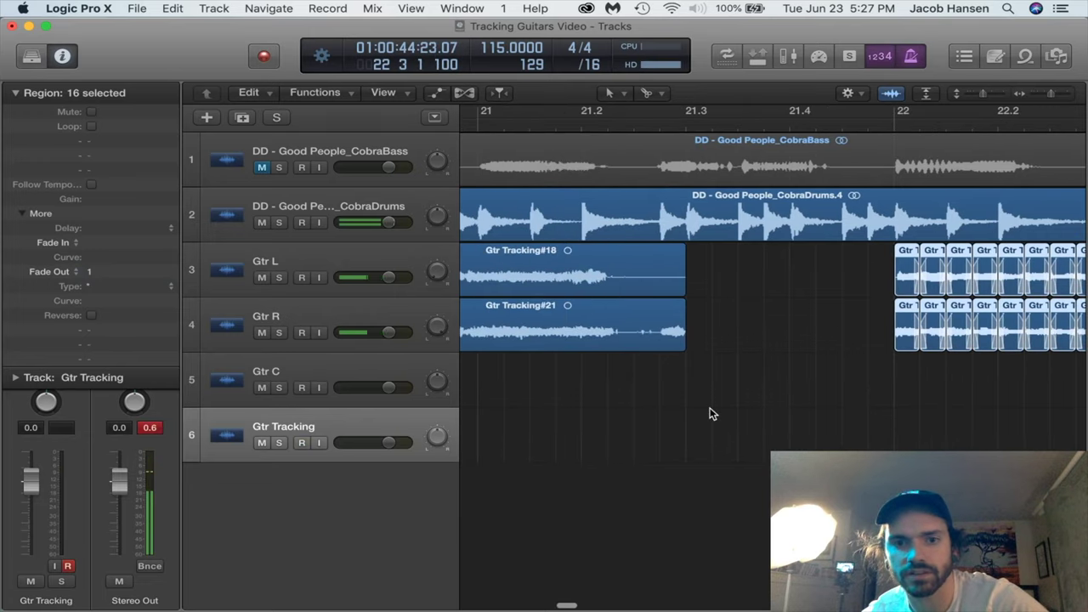
drag(1014, 283, 808, 276)
key(super+Left)
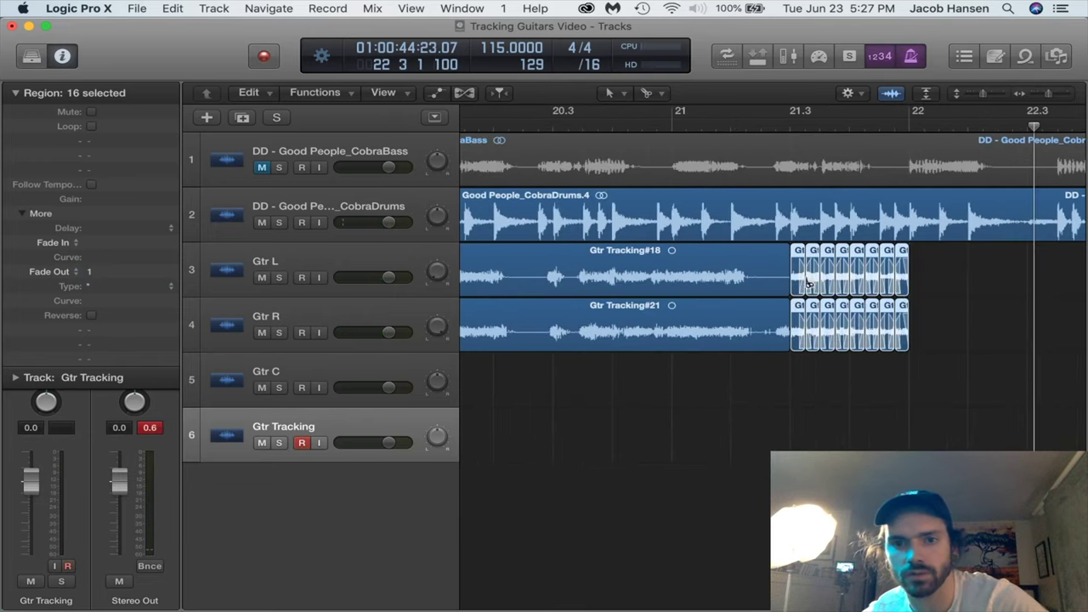
Play back the end of the phrase from before bar 21 through the moved slices.
key(space)
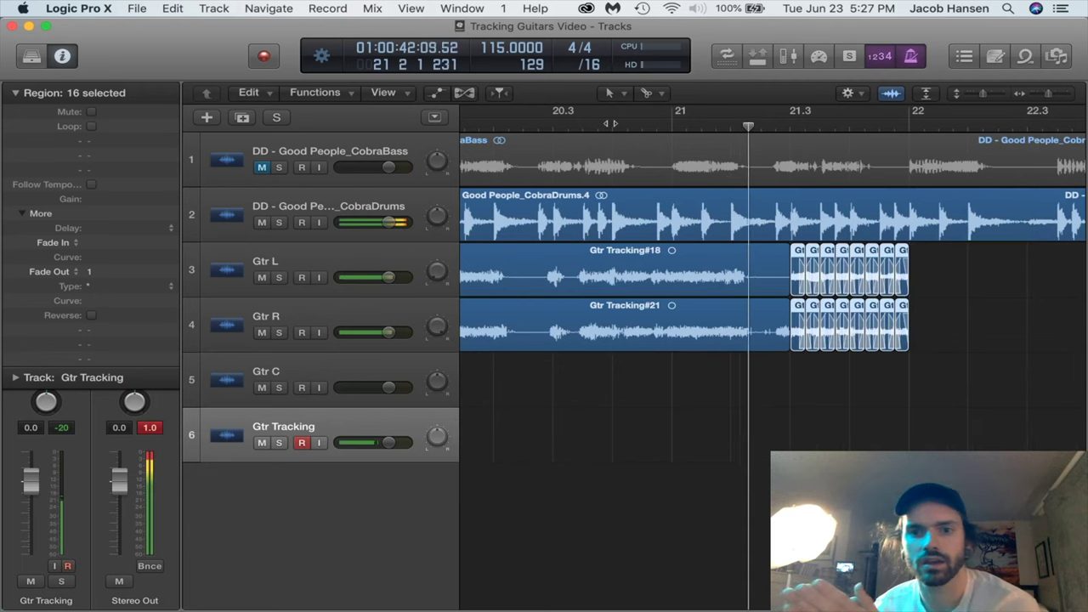
key(space)
key(Left)
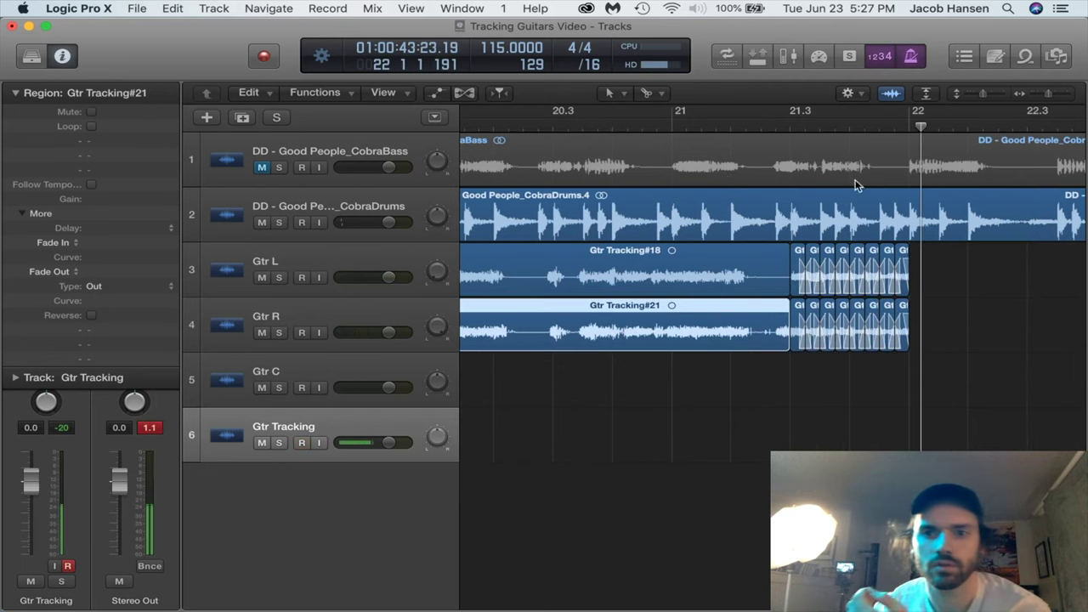
Set the drag mode to Overlap and trim the tail of the long Gtr R region before the slices.
click(890, 91)
mouse_move(878, 124)
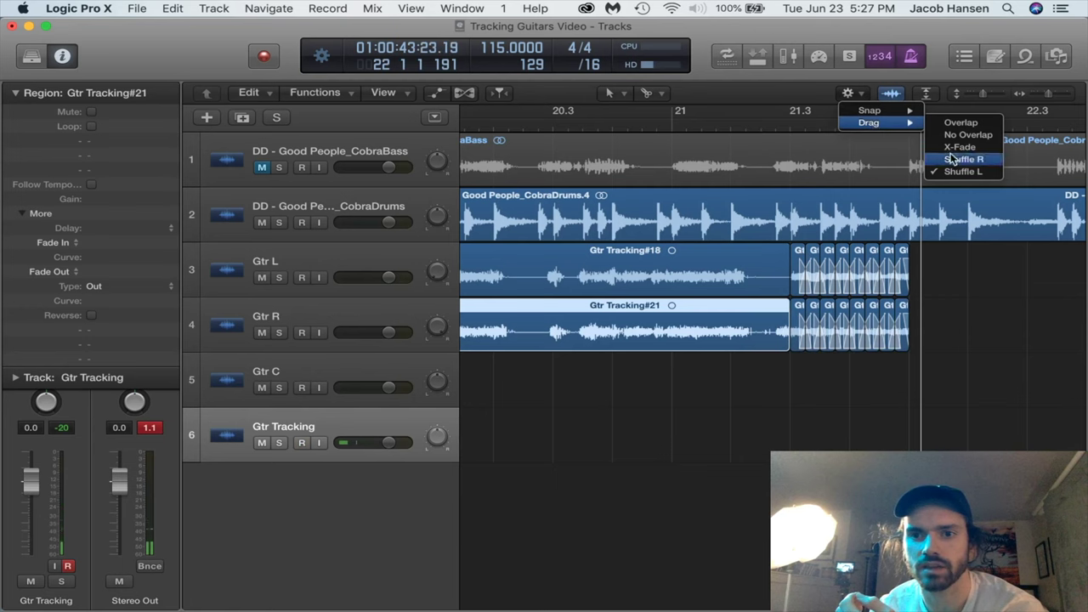
click(973, 127)
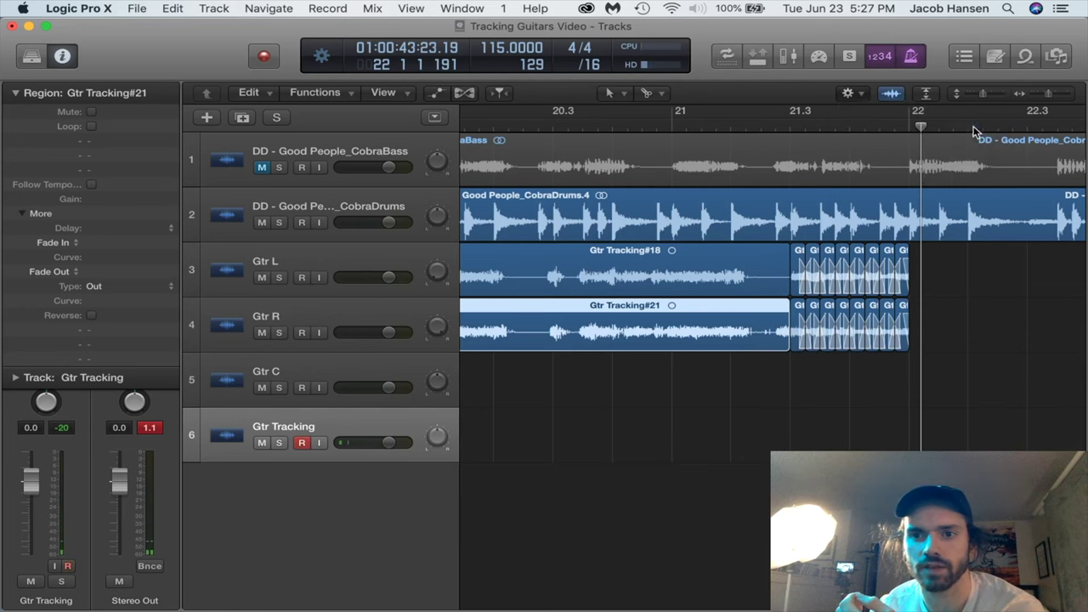
click(776, 448)
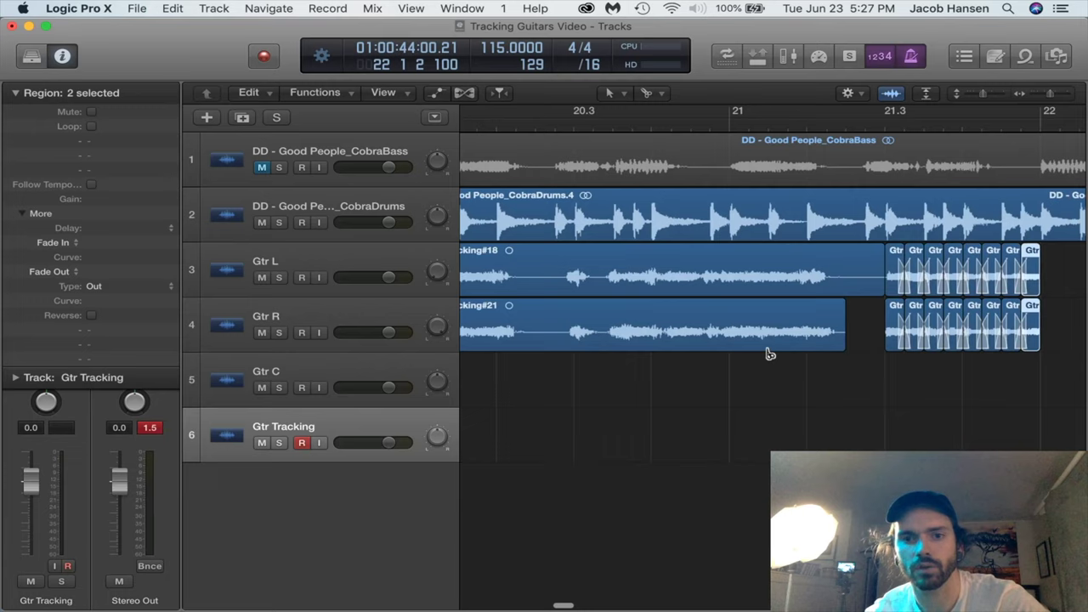
Select the eighteen guitar regions of the phrase on Gtr L and Gtr R and paste a copy starting at bar 22.
key(super+Left)
key(super+Left)
key(super+Left)
scroll(770, 355, left, 5)
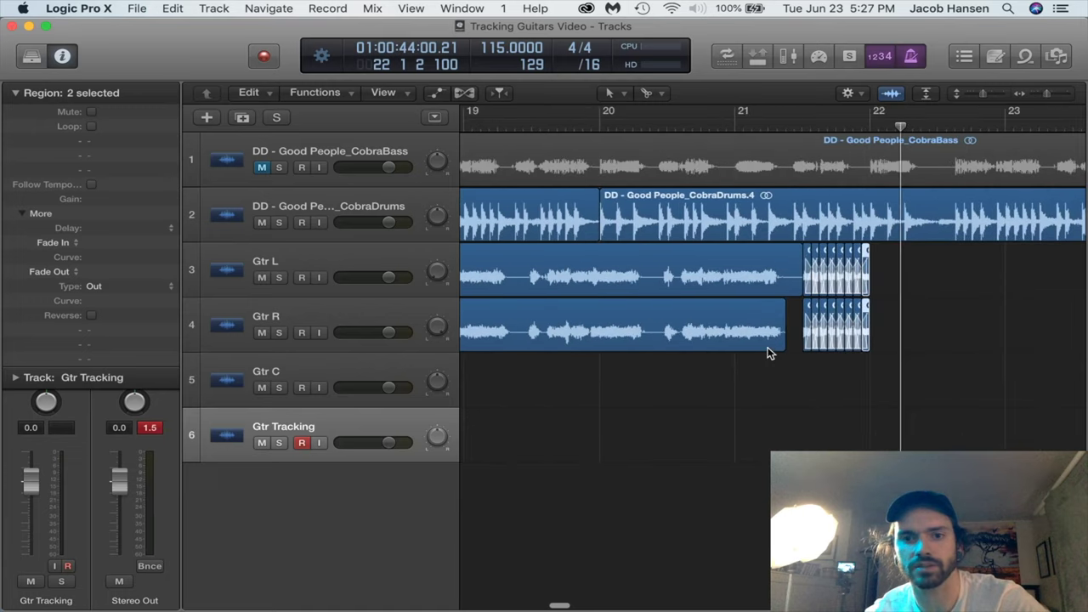
scroll(710, 355, left, 3)
drag(1037, 408, 779, 273)
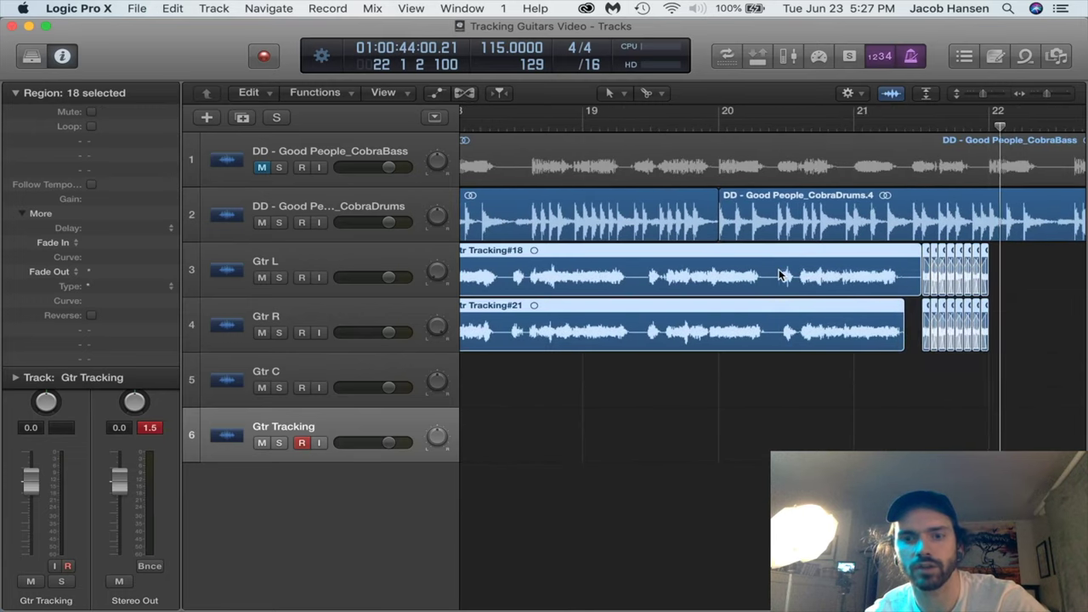
scroll(790, 267, right, 3)
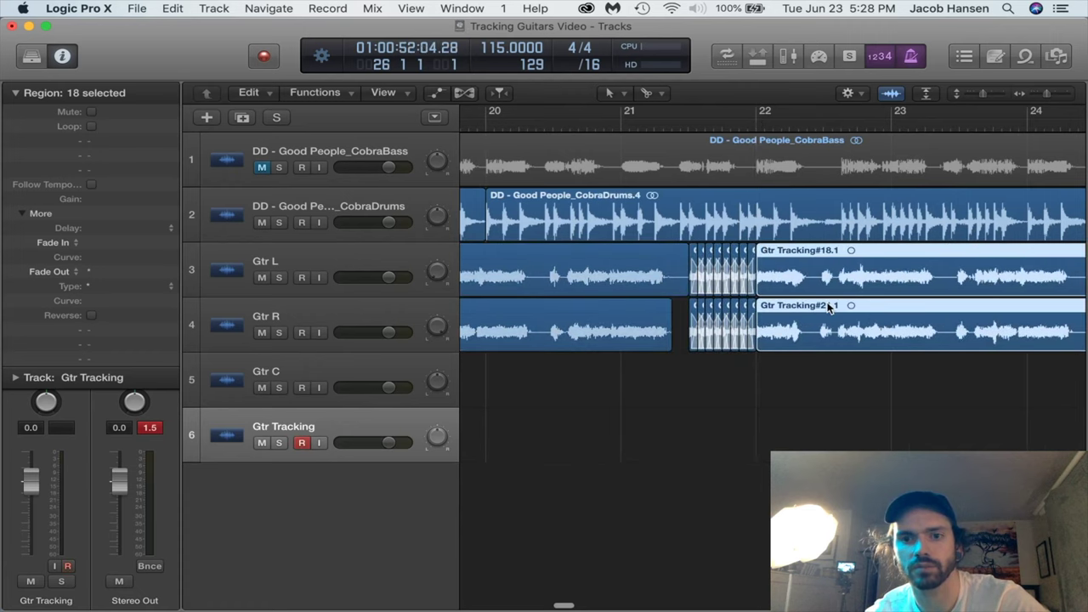
Play back the transition from the last slices into the copied phrase at bar 22.
key(super+Right)
key(super+Right)
key(super+Right)
key(super+Right)
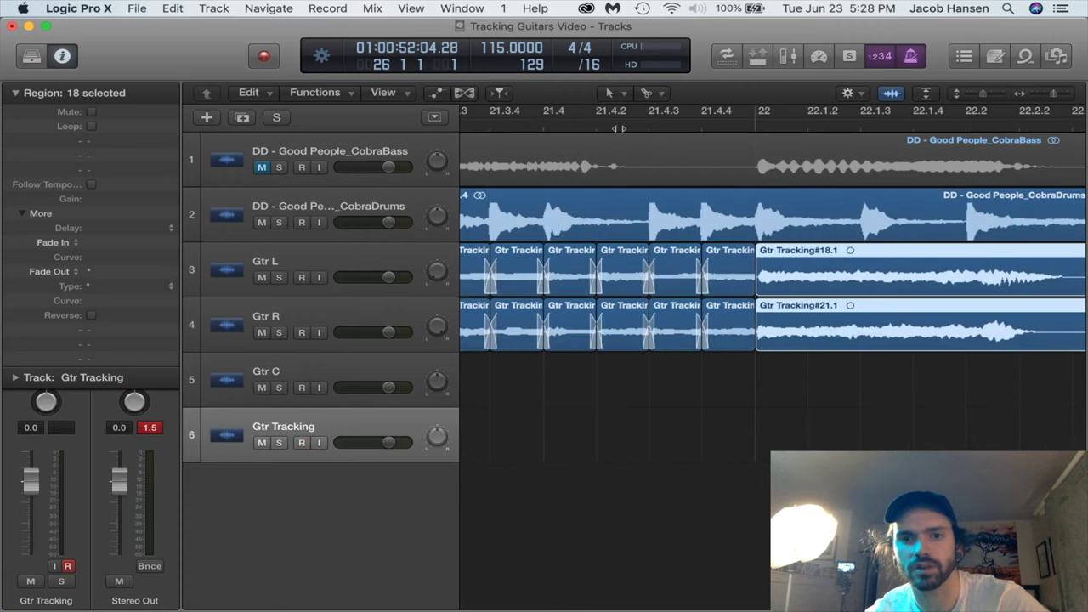
key(space)
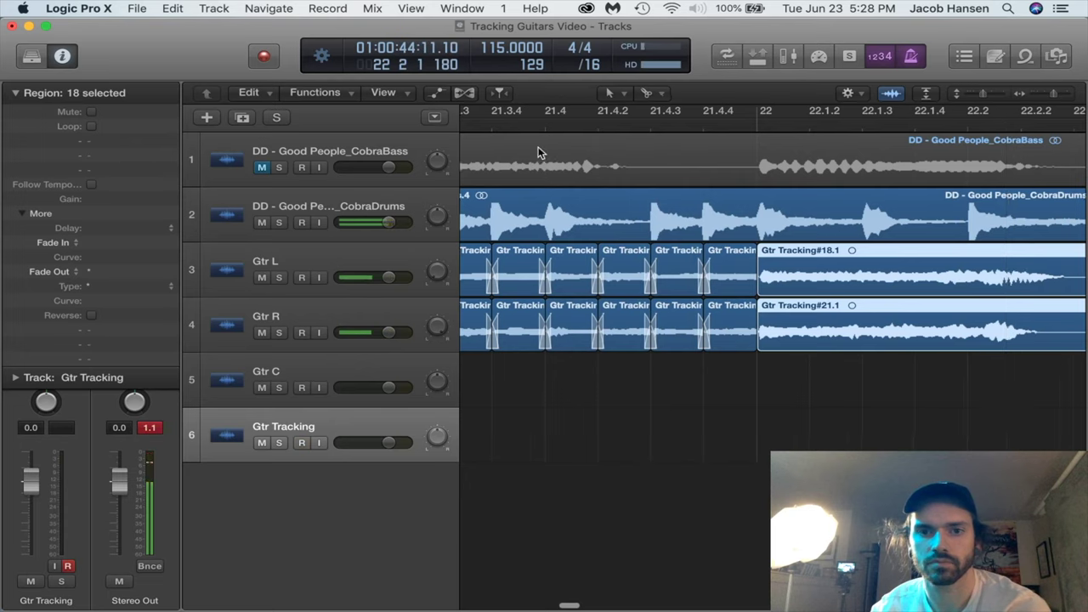
Play back the section from about 21.2, then again from about 21.3, through the slices into the copied phrase.
scroll(640, 228, left, 3)
key(super+Left)
key(super+Left)
key(super+Left)
scroll(520, 152, left, 3)
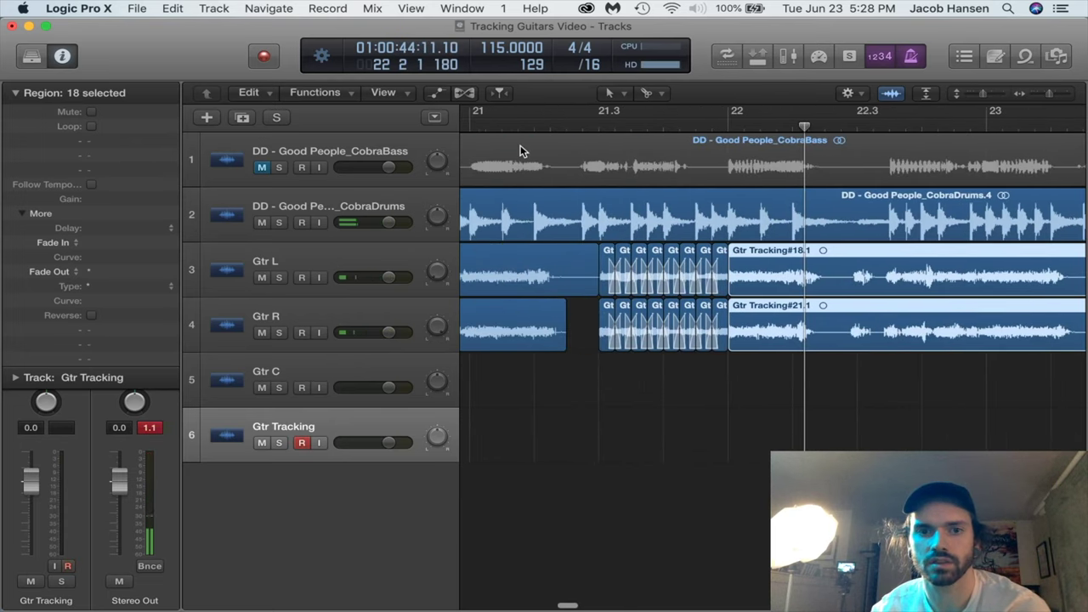
click(543, 124)
key(space)
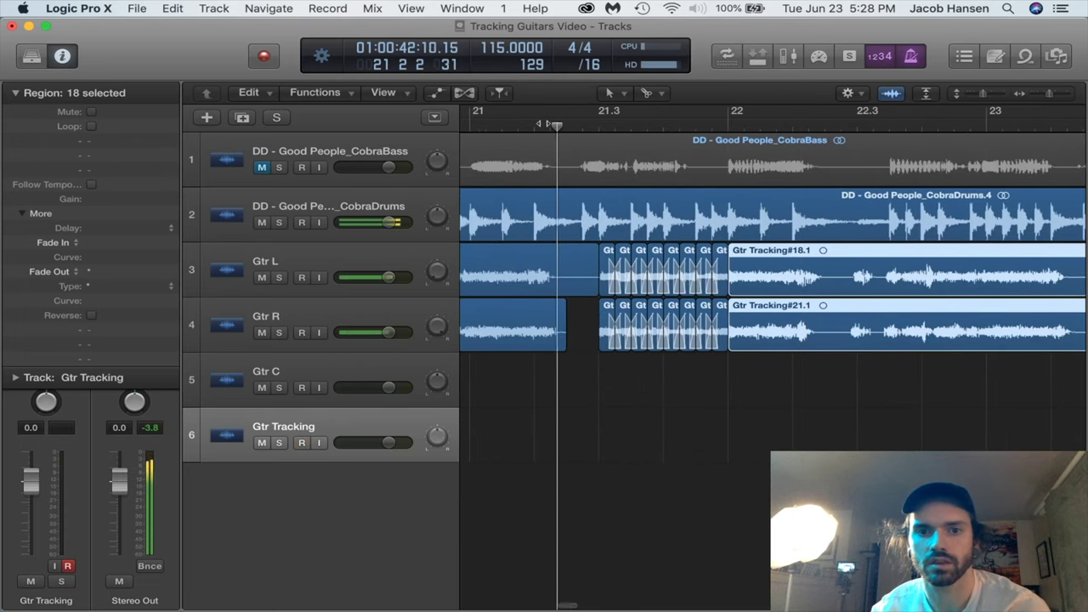
click(742, 506)
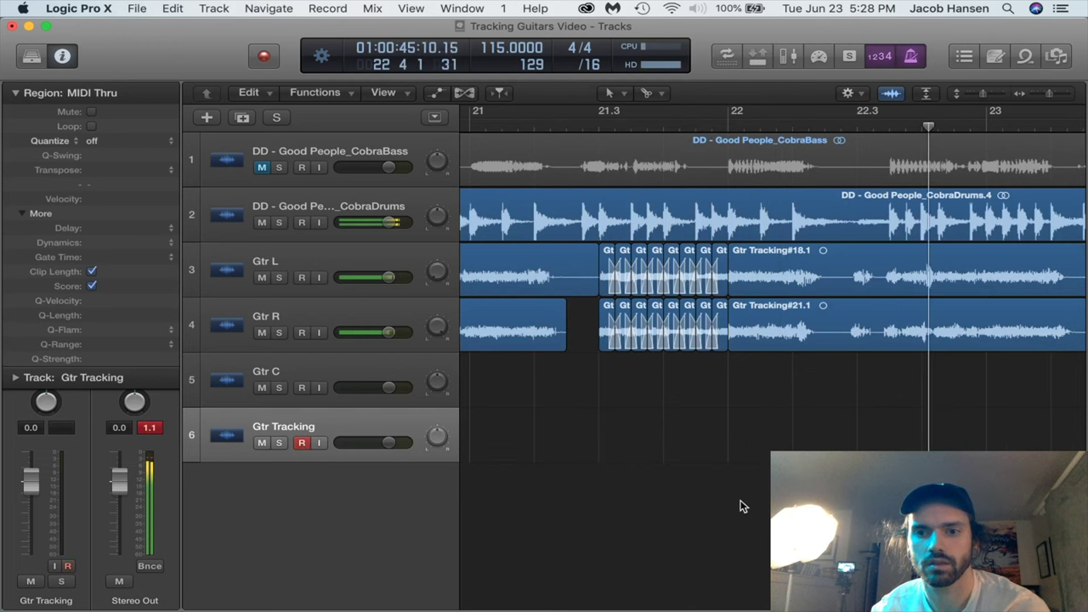
click(590, 139)
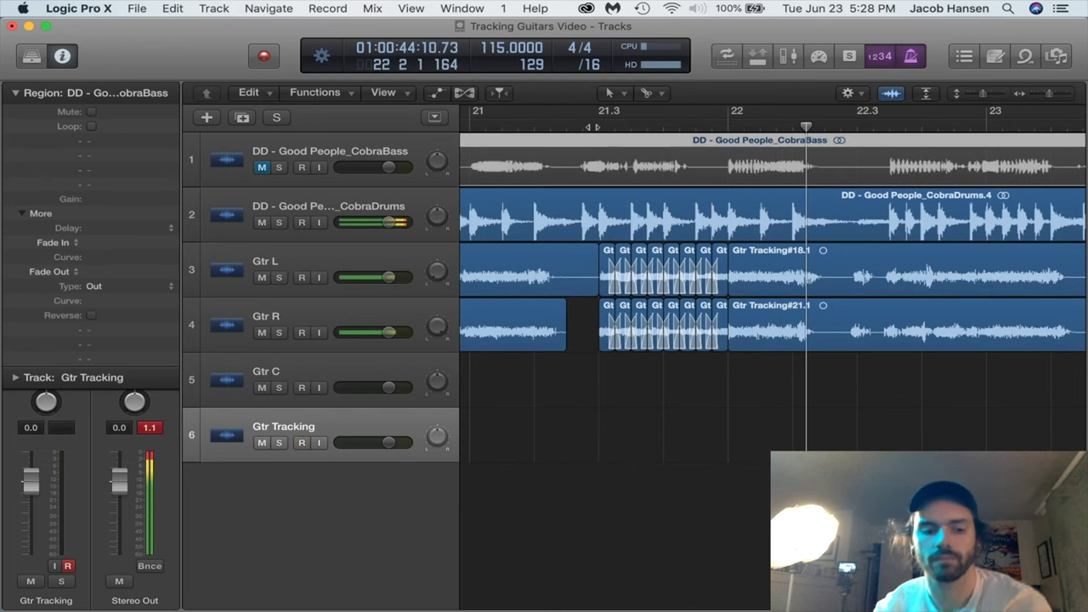
Stop playback and return the playhead to 20.3.
key(space)
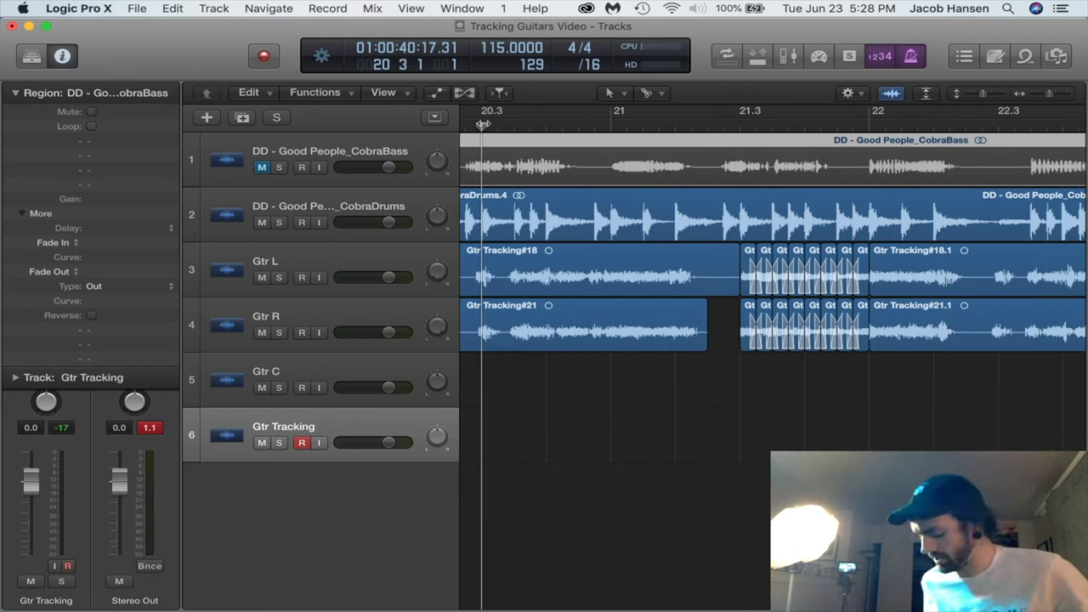
click(697, 443)
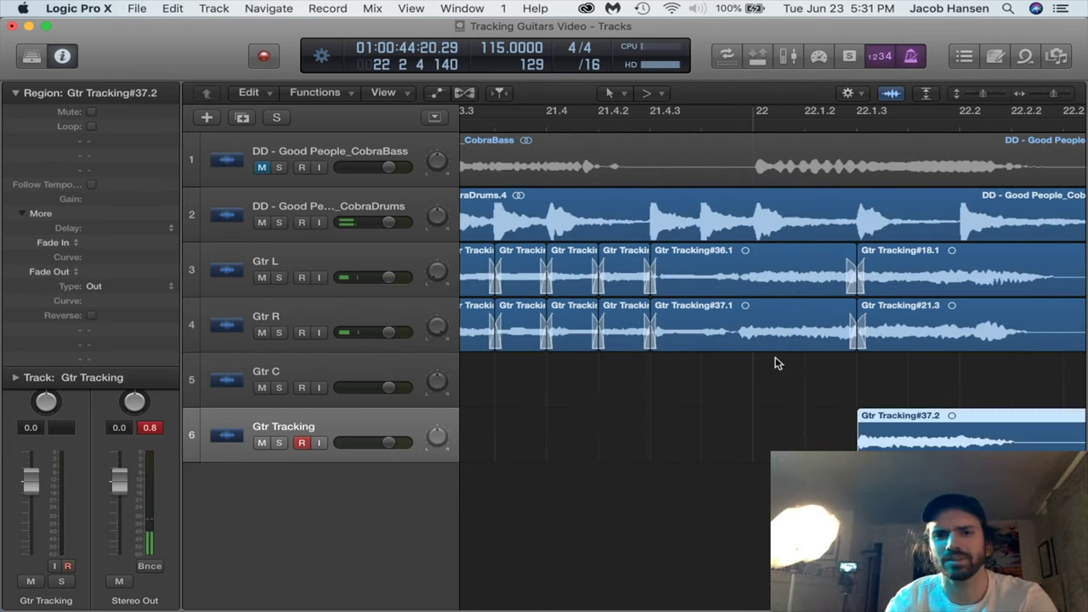
Undo the extension of the pick-up regions on Gtr L and Gtr R so both start at bar 22, leaving a gap from 21.4.3.
key(super+z)
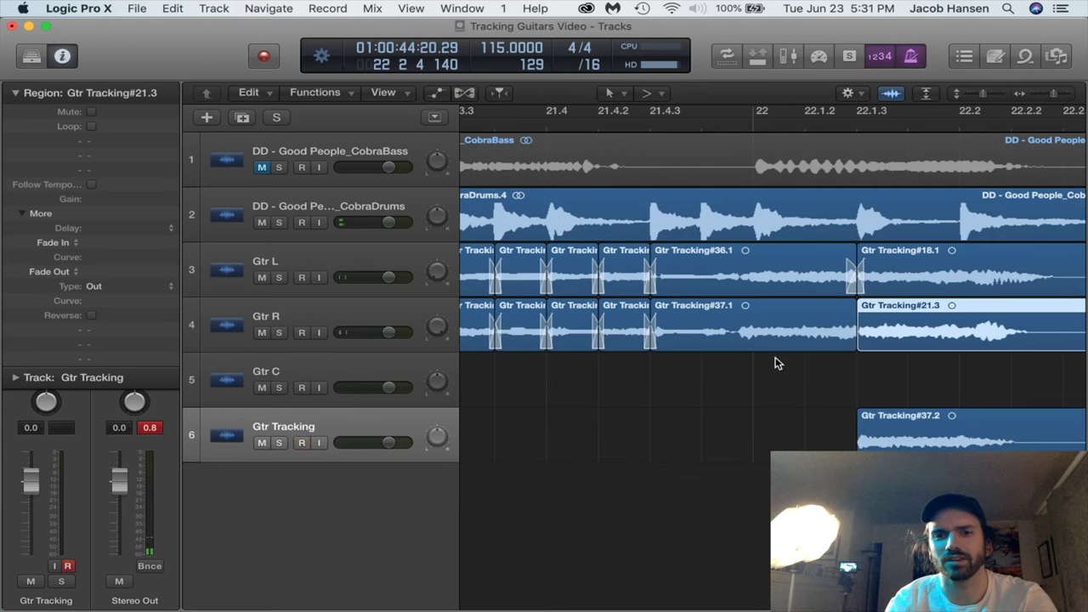
key(super+z)
key(super+z)
key(super+z)
key(super+z)
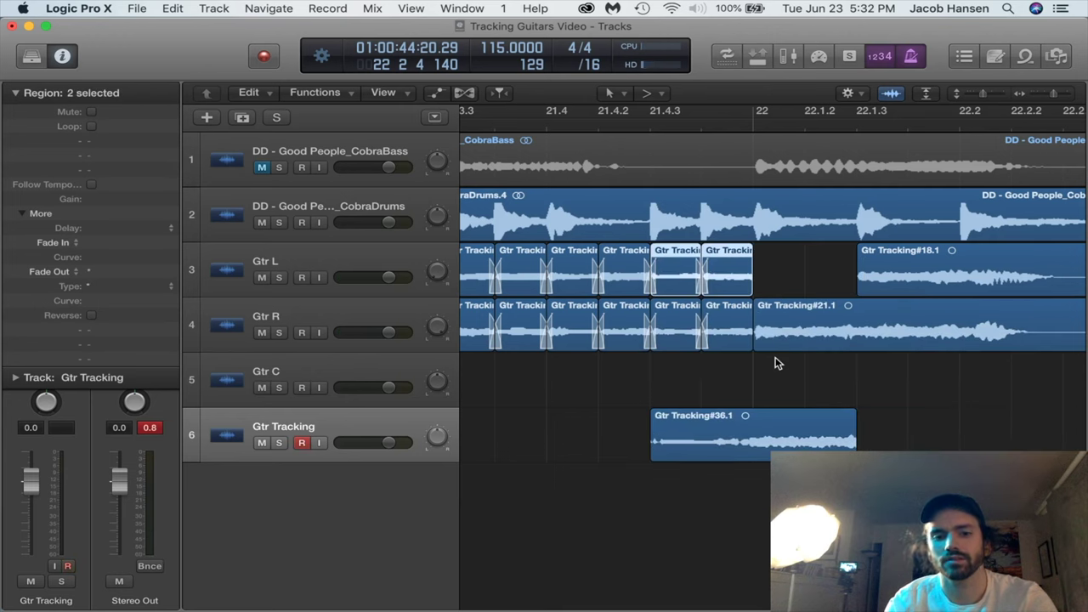
key(super+shift+z)
key(super+shift+z)
key(super+shift+z)
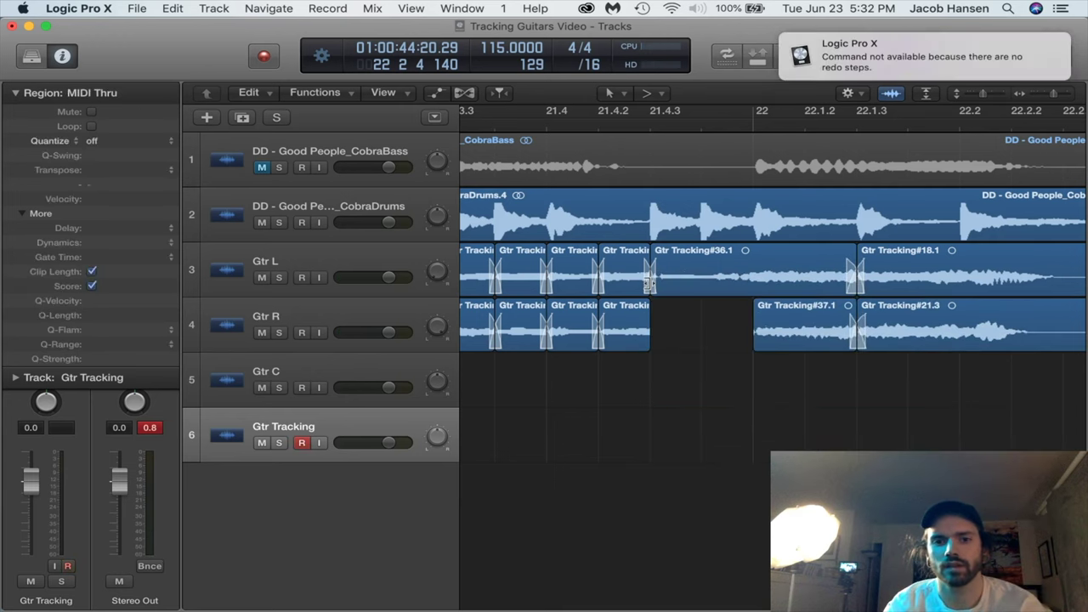
click(648, 283)
click(665, 287)
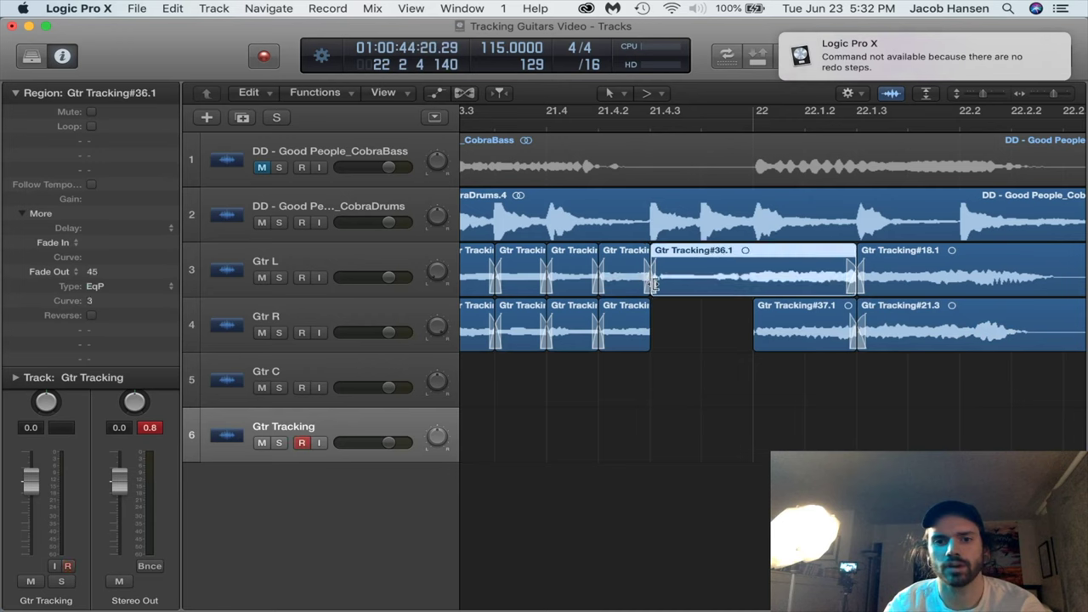
key(super+z)
Copy the last Gtr R slice before the gap to the Gtr Tracking track and extend its end slightly past 22.1.4.
click(638, 334)
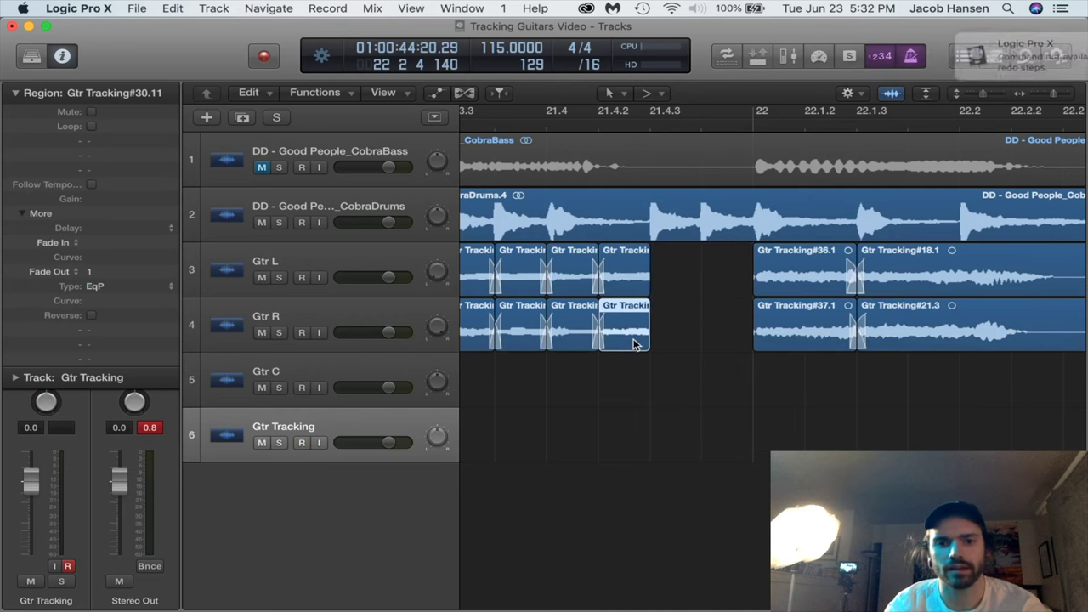
drag(624, 408, 628, 434)
drag(648, 451, 929, 451)
Split the extended copy on Gtr Tracking at 21.4.4 and at 22.1.2.
click(708, 126)
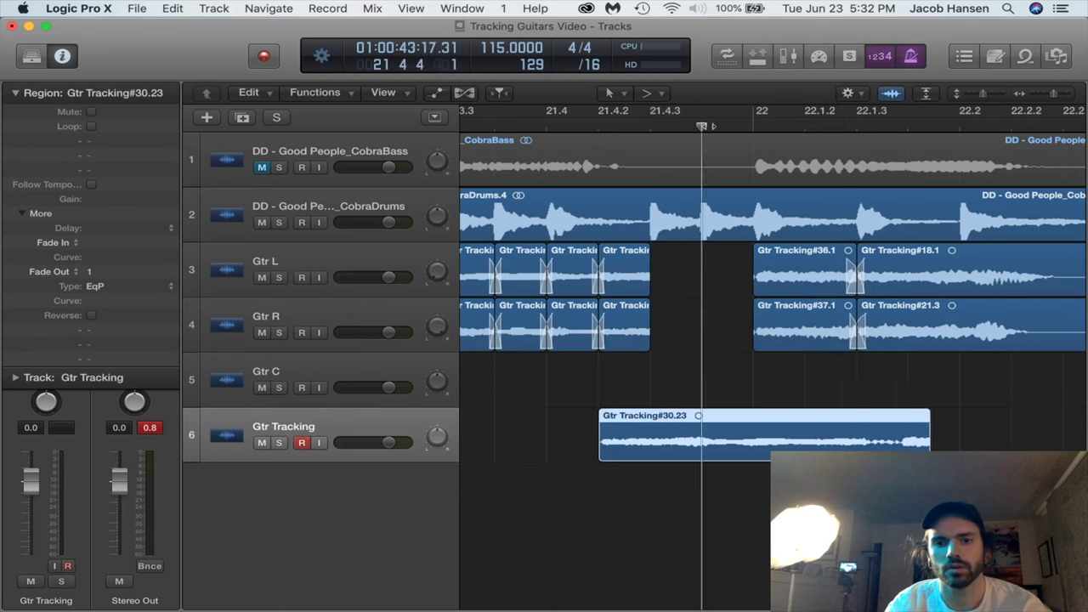
key(super+t)
click(807, 123)
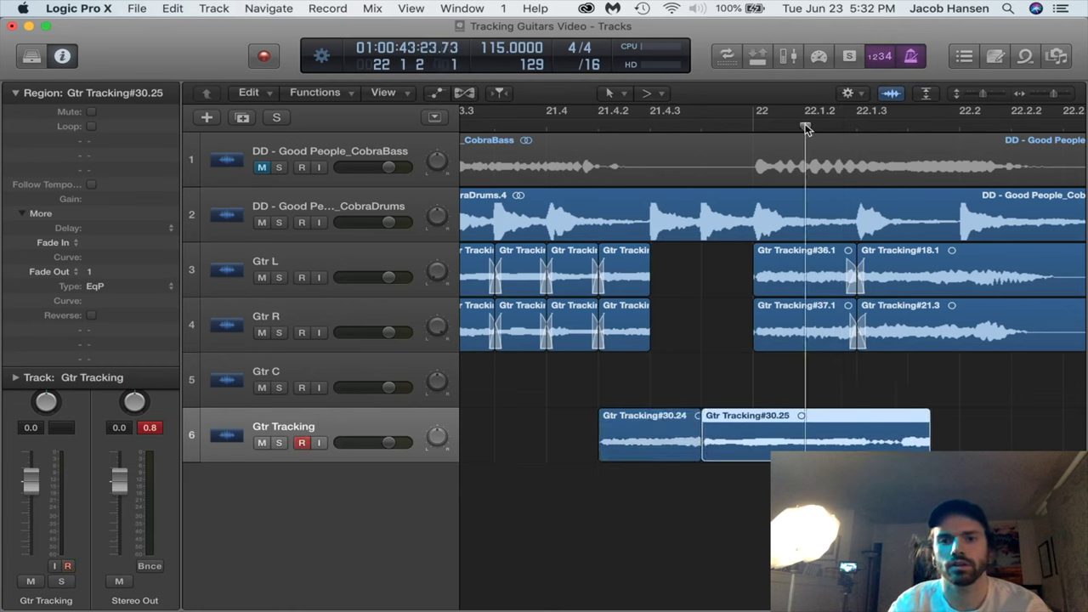
key(super+t)
Copy the last Gtr L slice to Gtr C, extended past 22.1.4, and split it at 21.4.4 and 22.1.2.
click(632, 272)
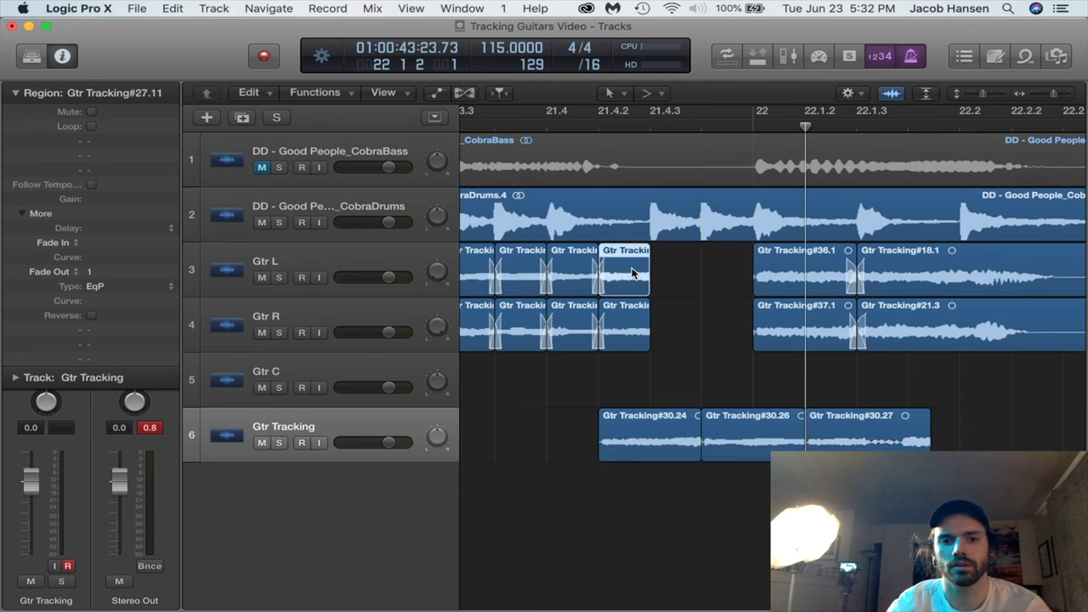
drag(623, 275, 969, 384)
click(703, 116)
key(super+t)
click(799, 126)
key(super+t)
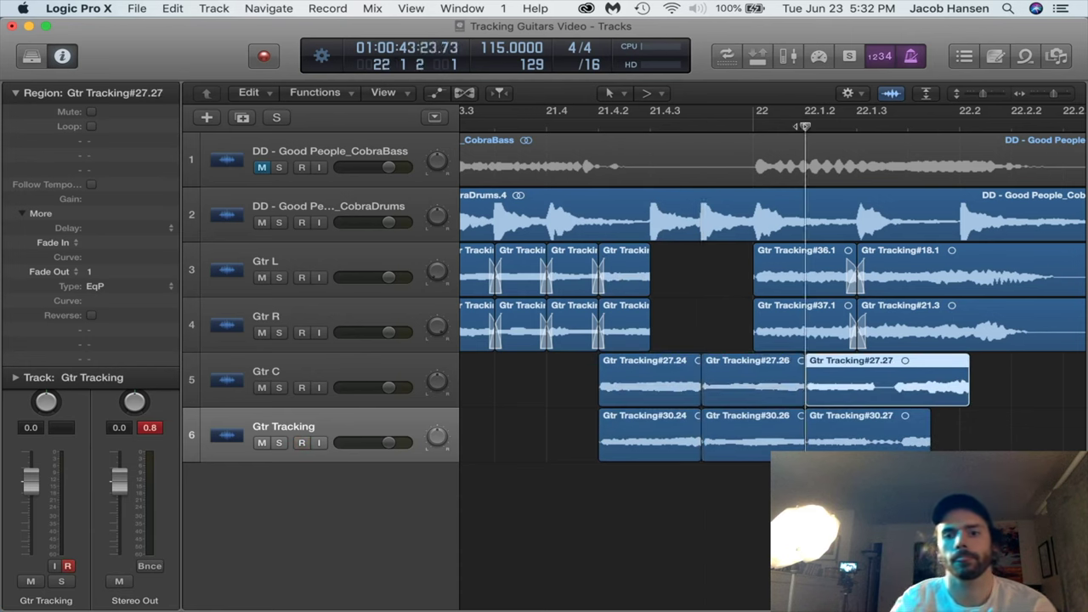
Trim the last pieces on Gtr C and Gtr Tracking to end at 22.1.4.
drag(805, 125, 908, 125)
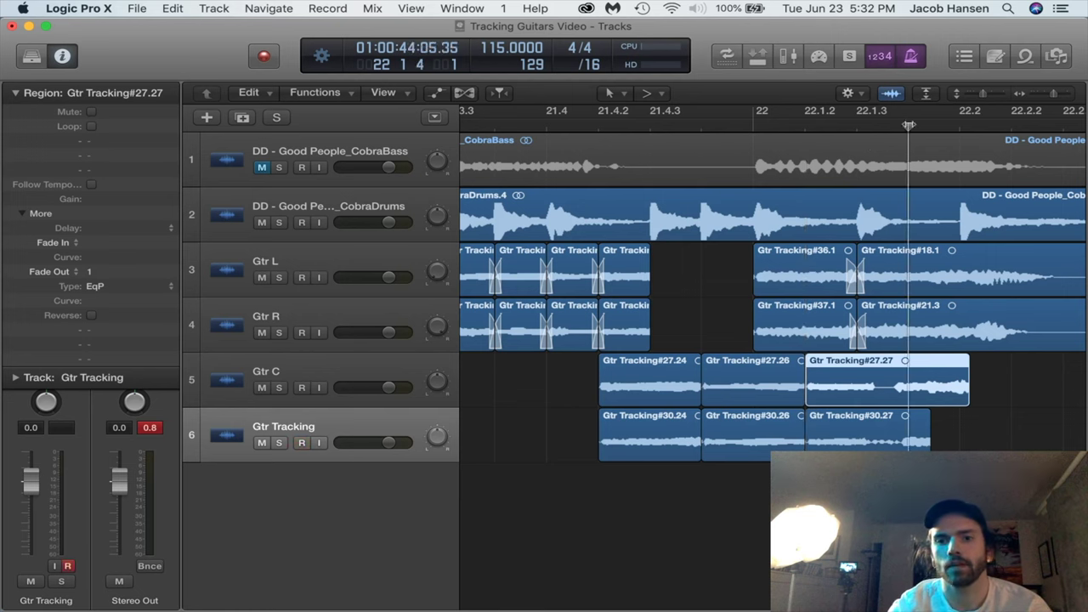
shift+click(920, 416)
key(alt+])
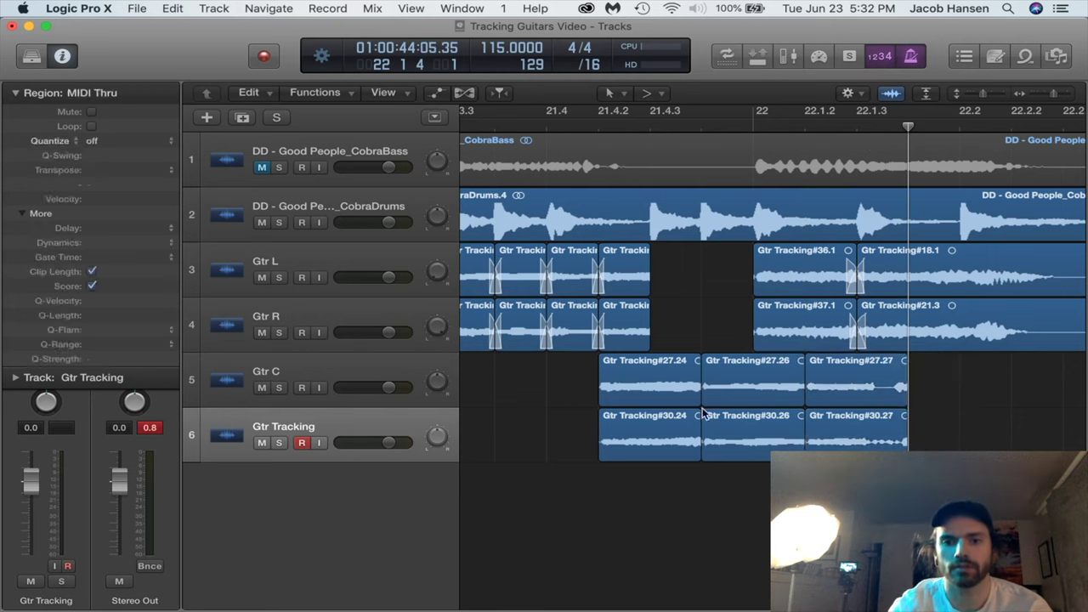
Shorten all six pieces on Gtr C and Gtr Tracking to one sixteenth each and delete the first pair at 21.4.2.
drag(952, 449, 623, 384)
click(650, 126)
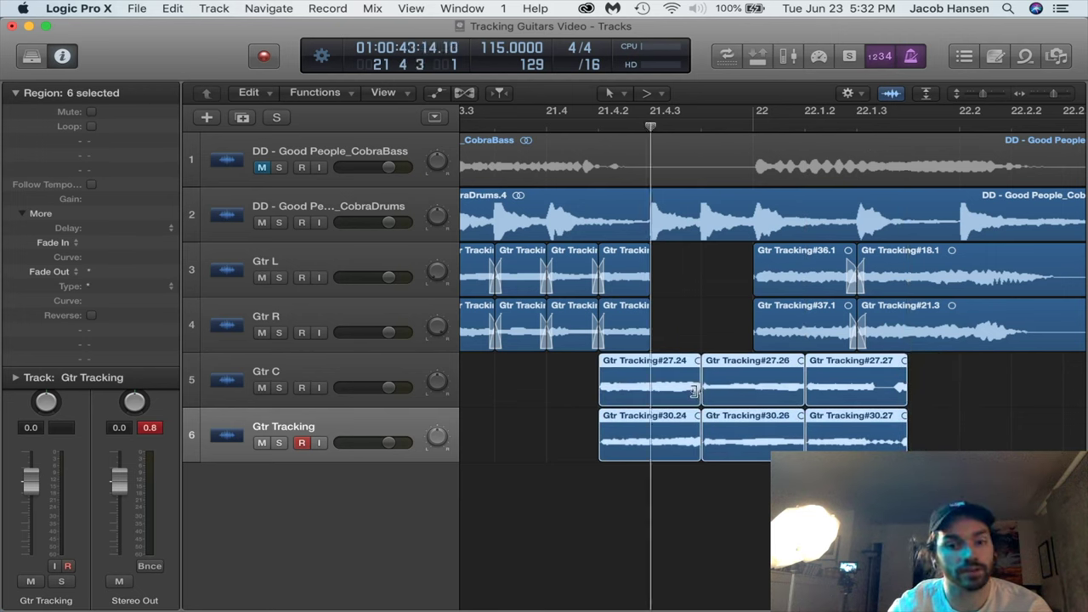
drag(693, 390, 658, 435)
drag(668, 453, 599, 397)
key(Delete)
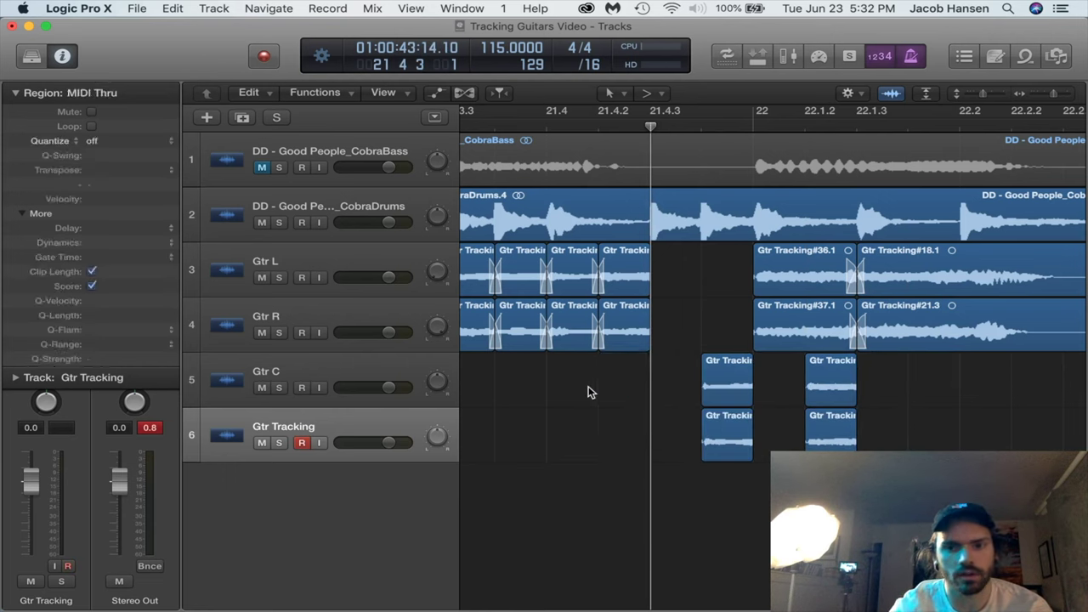
Move the four remaining pieces from Gtr C and Gtr Tracking to Gtr L and Gtr R, filling the gap at 21.4.3 and 21.4.4.
drag(903, 464, 672, 372)
click(751, 128)
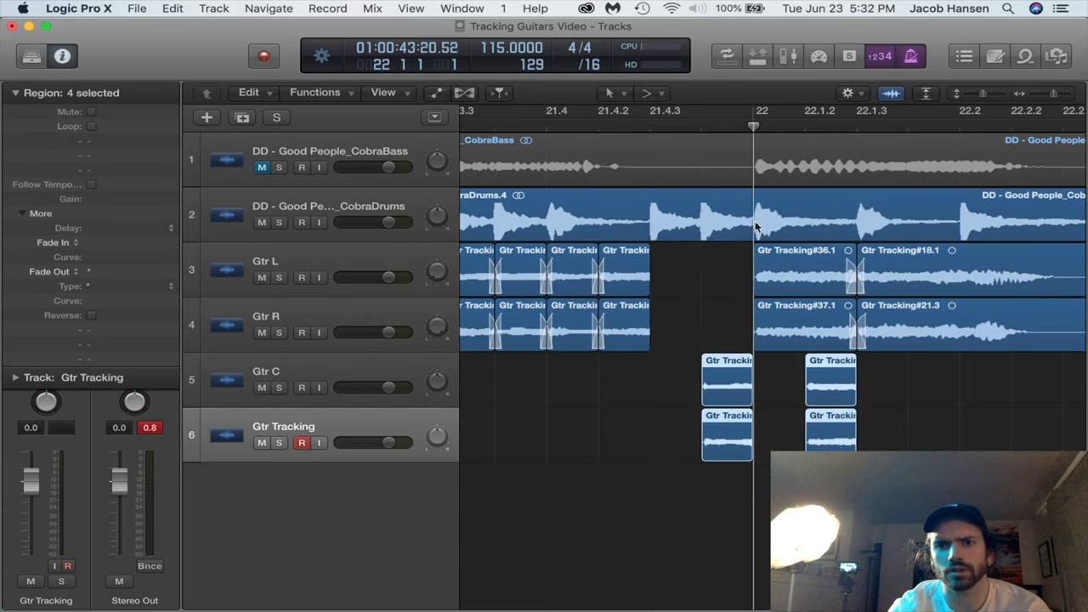
key(super+Right)
key(super+Right)
key(super+Right)
key(super+Right)
key(super+Right)
key(super+Right)
key(super+Left)
key(super+Left)
key(super+Left)
key(super+Left)
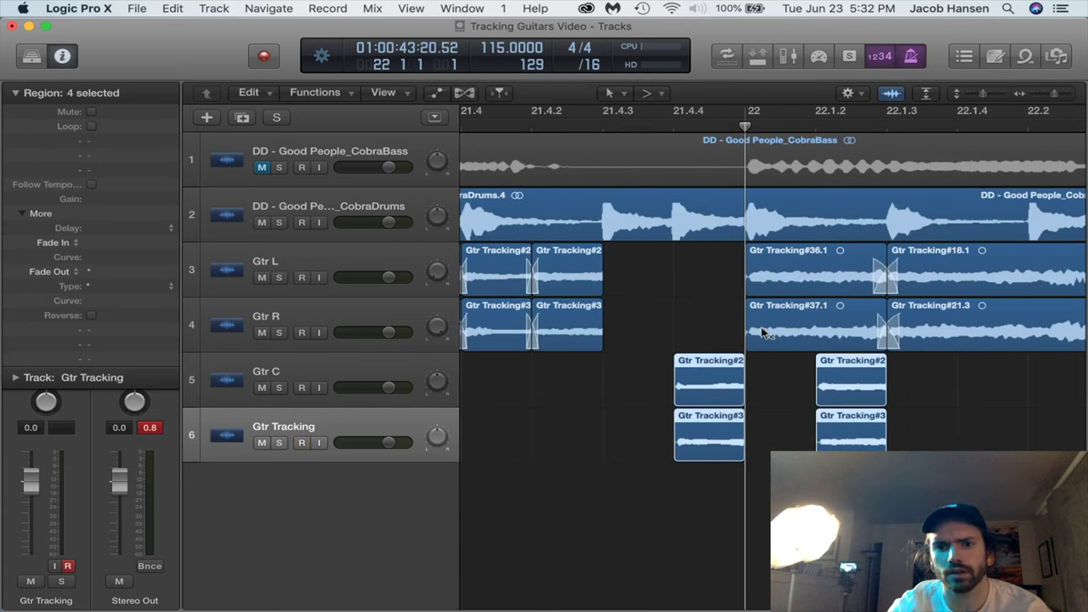
scroll(773, 439, left, 2)
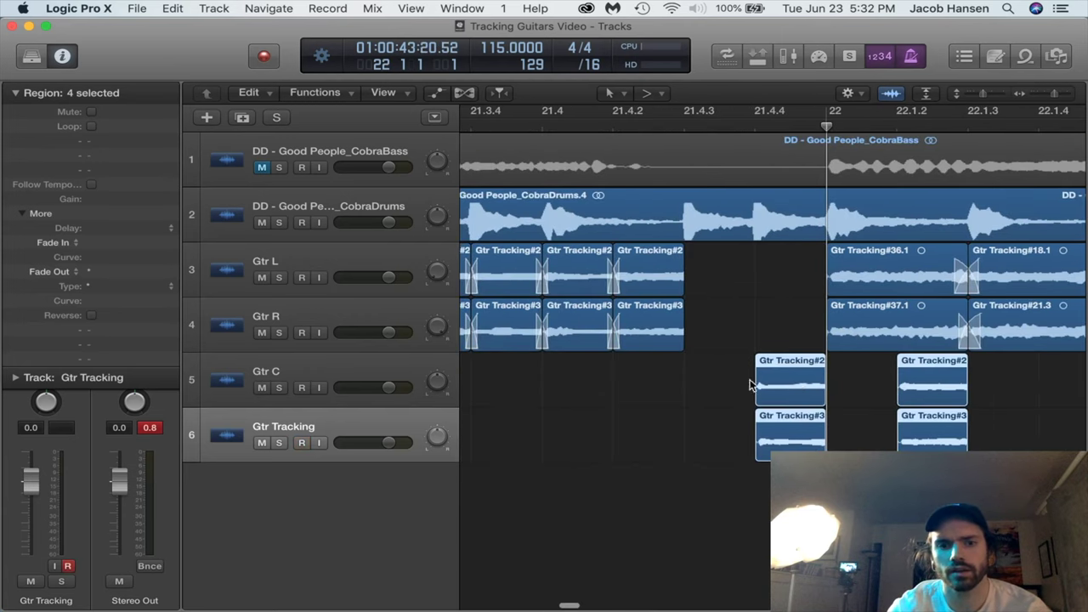
drag(786, 384, 715, 384)
click(917, 441)
drag(972, 417, 791, 275)
drag(782, 449, 732, 269)
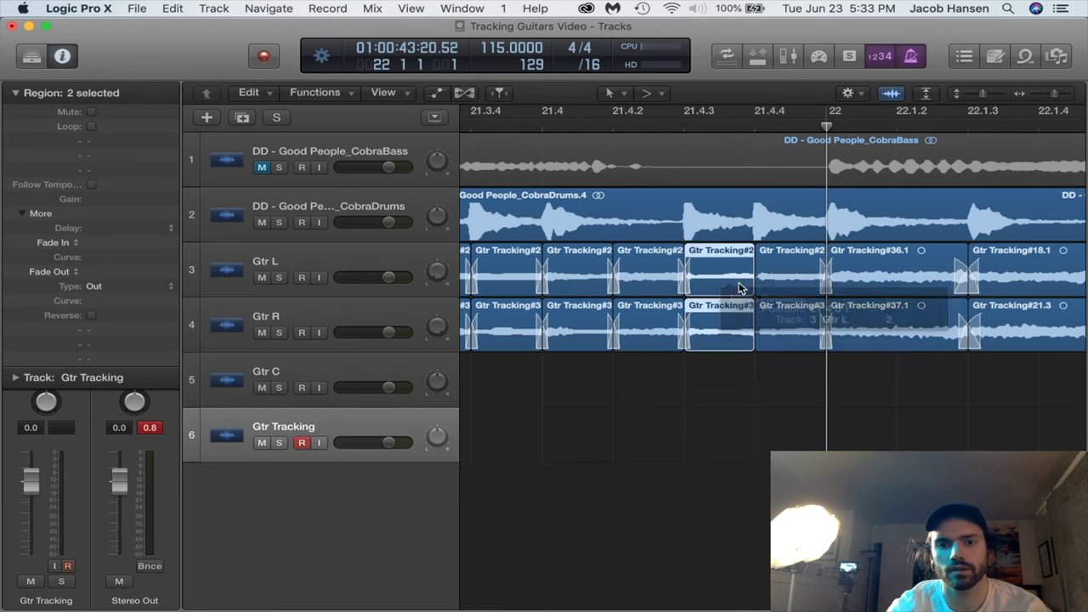
Set the fade-out of the four new slices on Gtr L and Gtr R to 1 with type EqP (Equal Power Crossfade).
drag(809, 403, 728, 284)
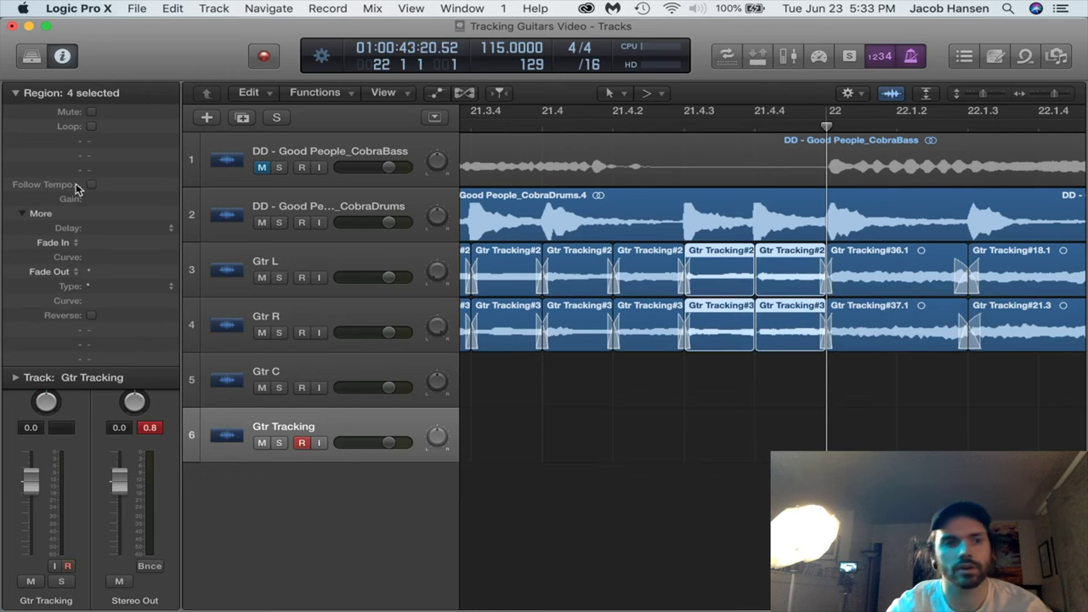
double_click(121, 271)
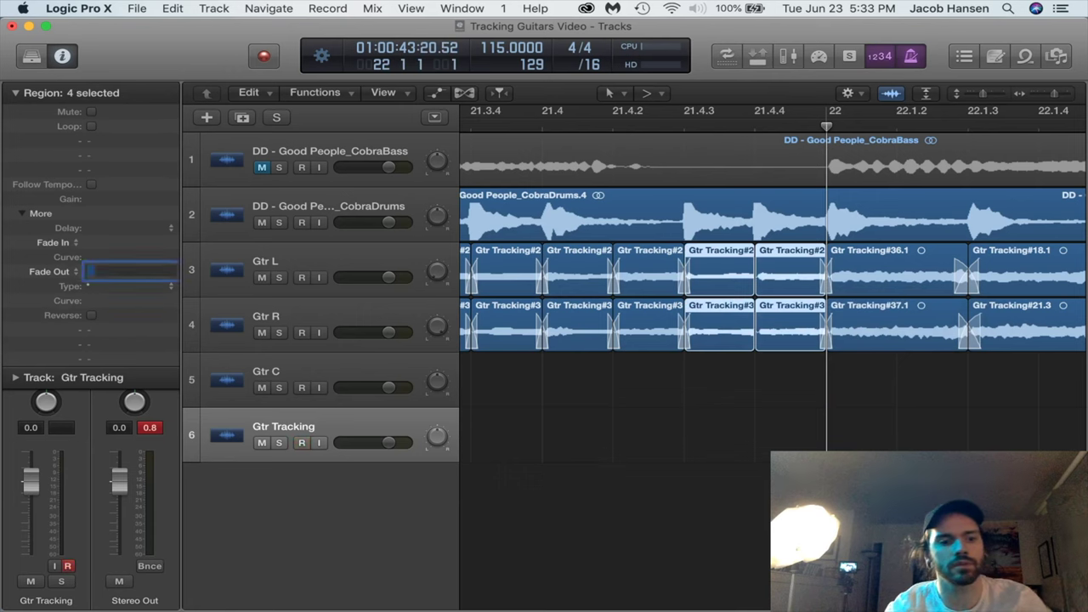
text(1)
click(127, 287)
click(128, 313)
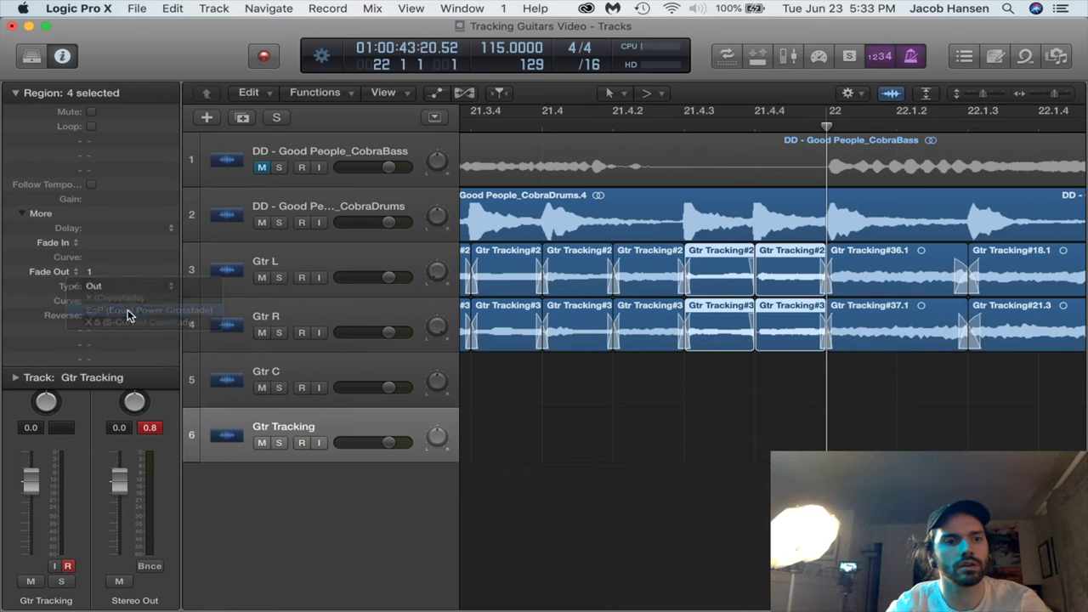
click(646, 465)
Play back the slices from about 21.3 through the transition into bar 22.
scroll(689, 386, left, 3)
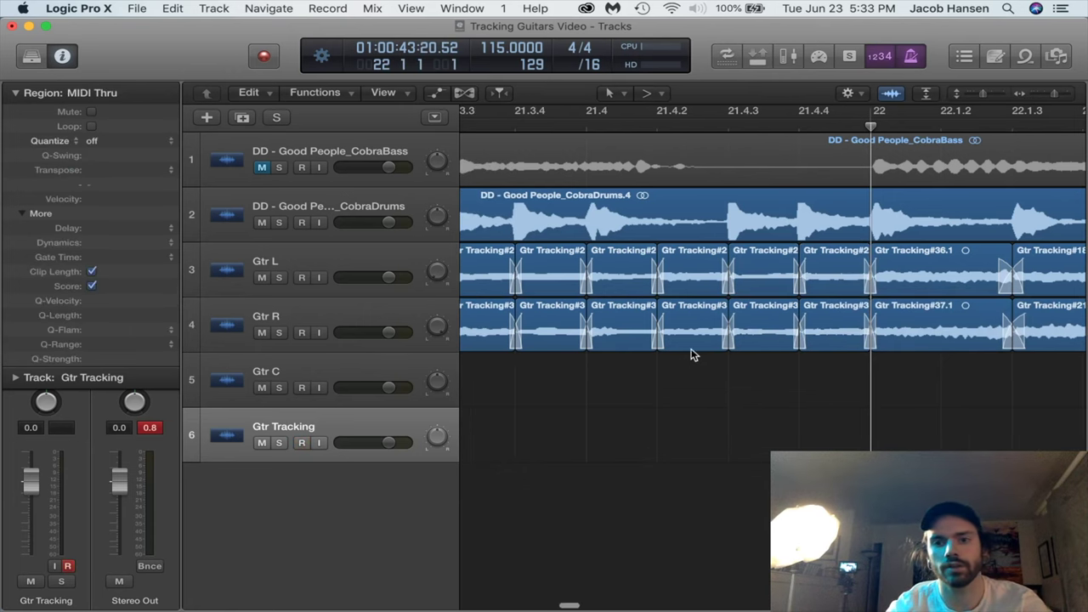
scroll(630, 340, left, 3)
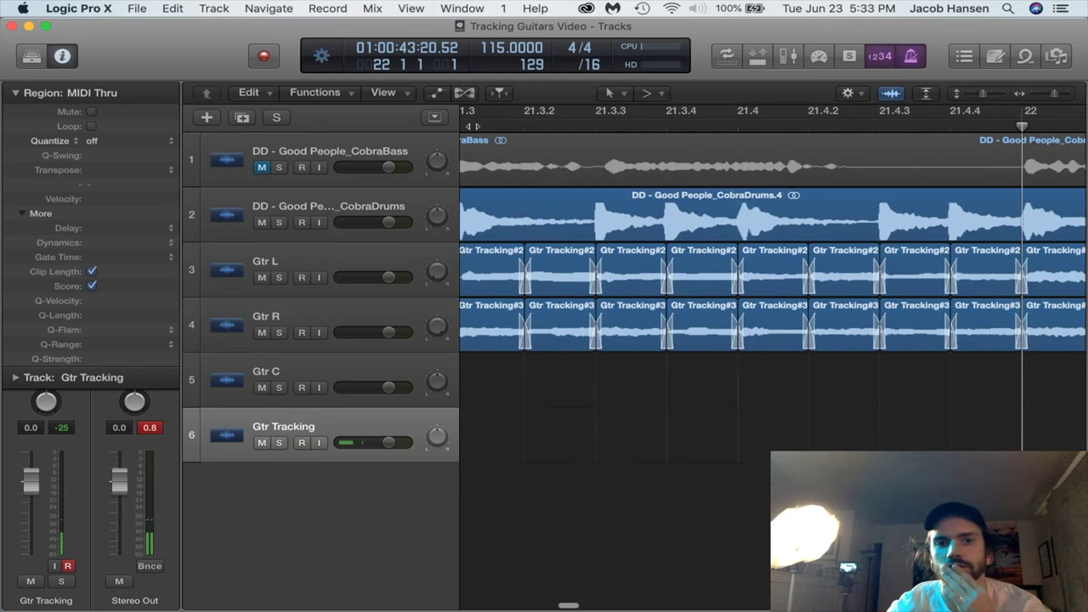
key(space)
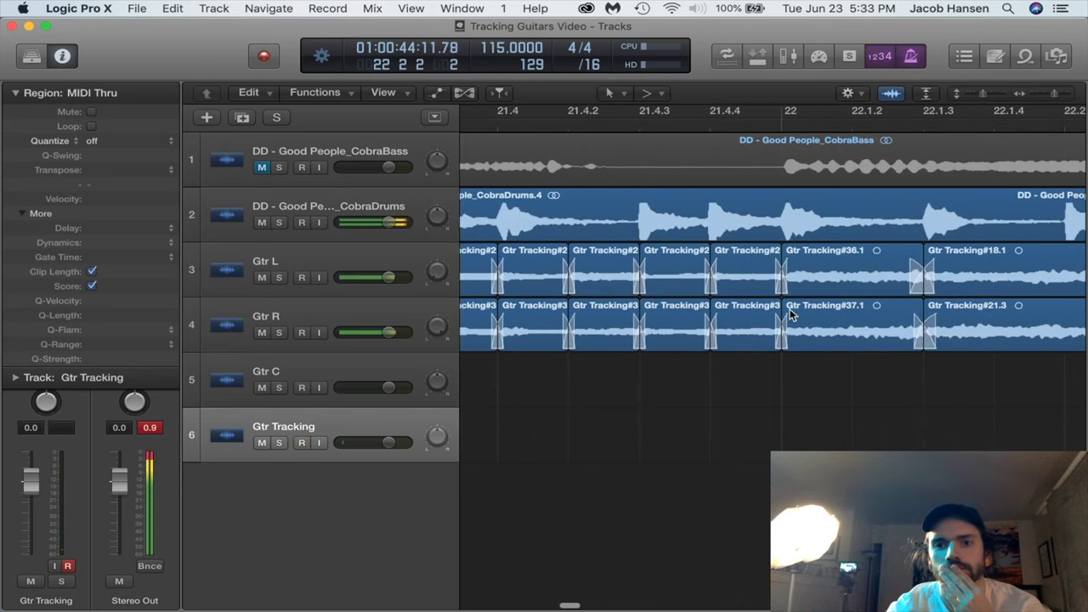
Play back from 21.3.4, and extend the starts of the Gtr L and Gtr R regions at bar 22 slightly earlier.
drag(857, 413, 801, 281)
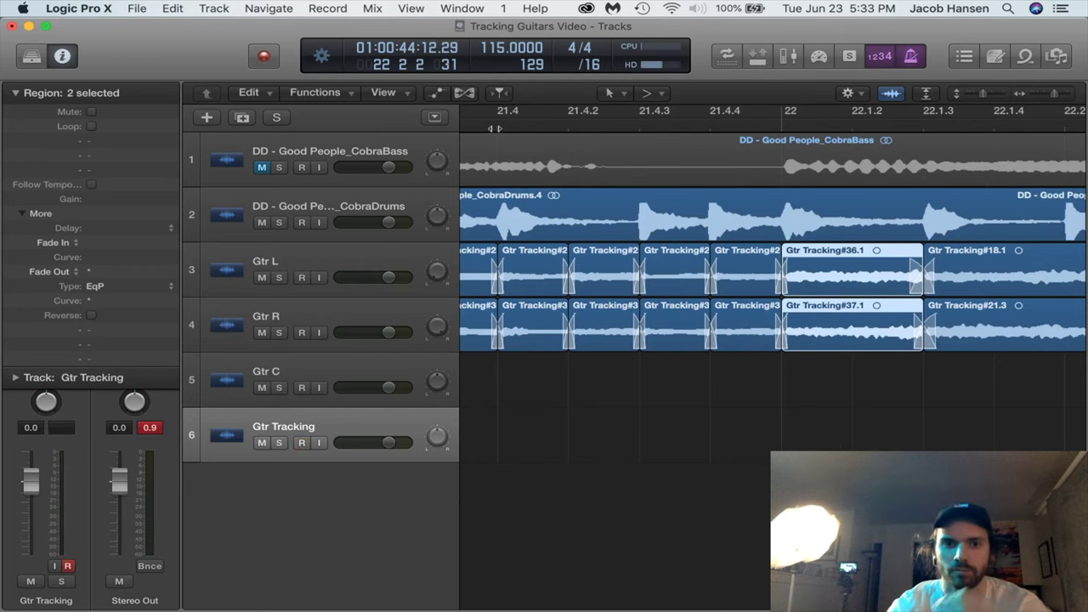
key(super+Left)
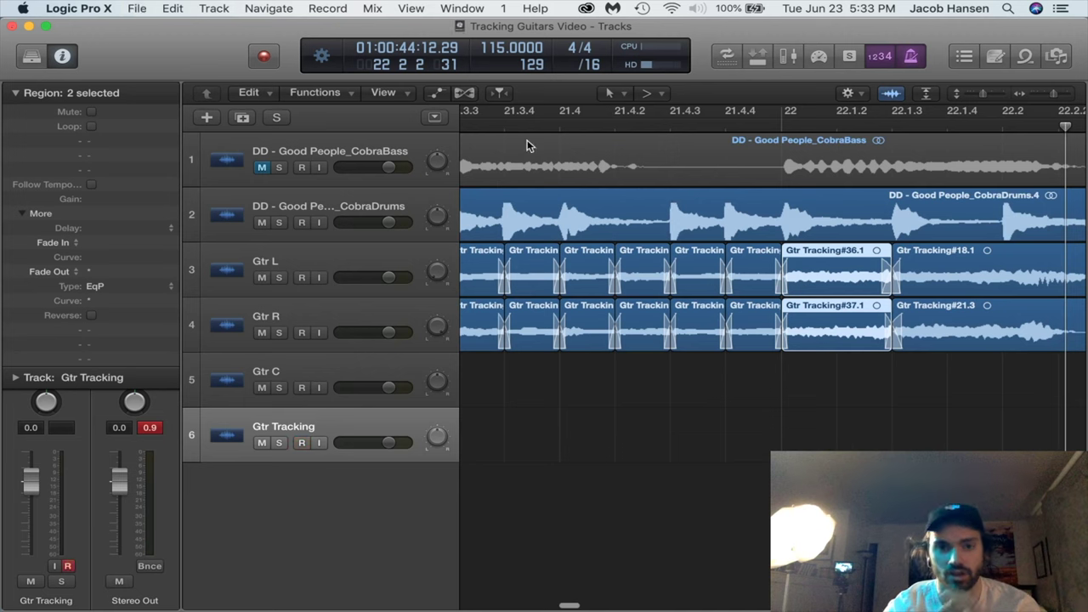
click(505, 124)
key(space)
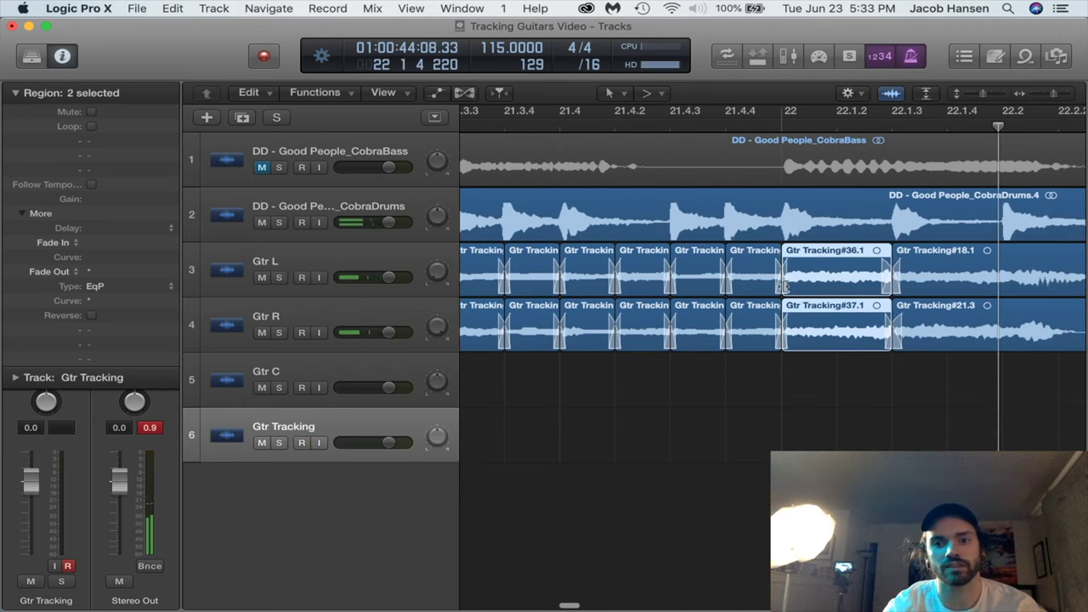
drag(784, 288, 776, 288)
Play back the adjusted transition into bar 22, and play the whole guitar passage from about bar 16.
key(space)
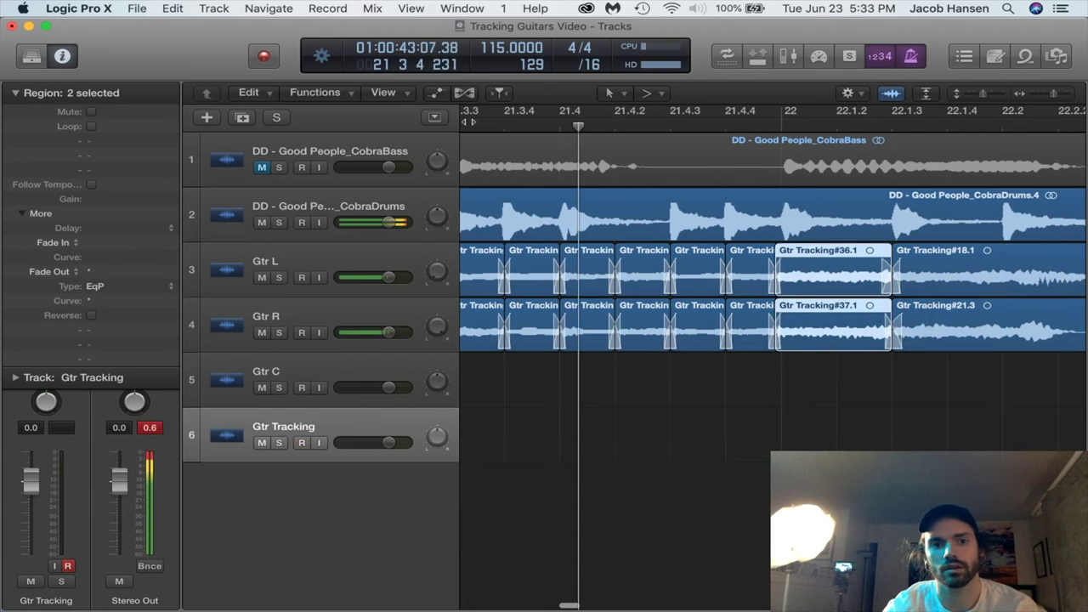
key(z)
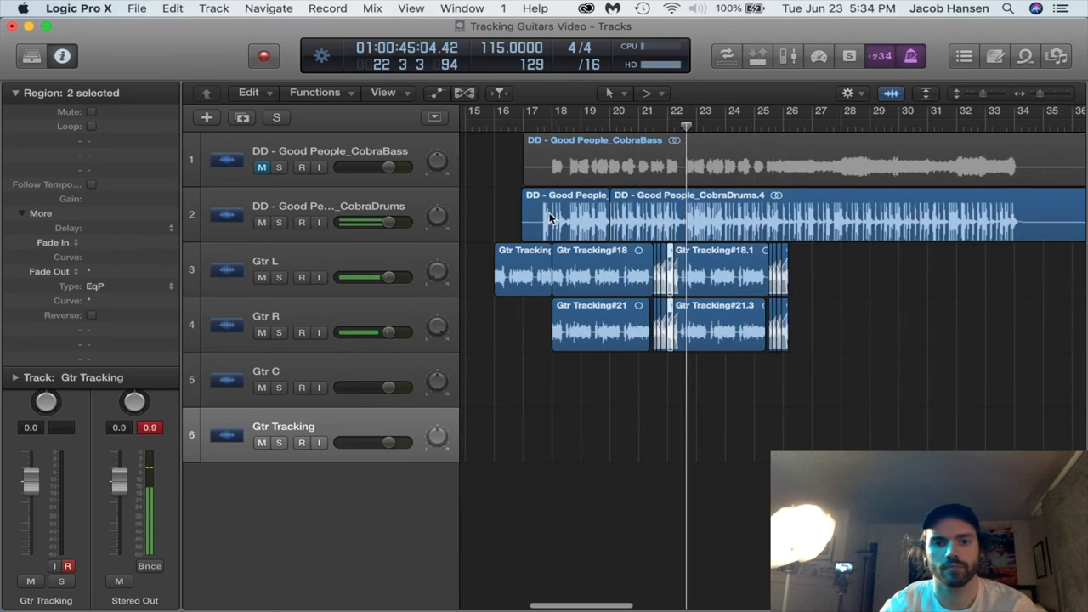
click(531, 128)
click(498, 125)
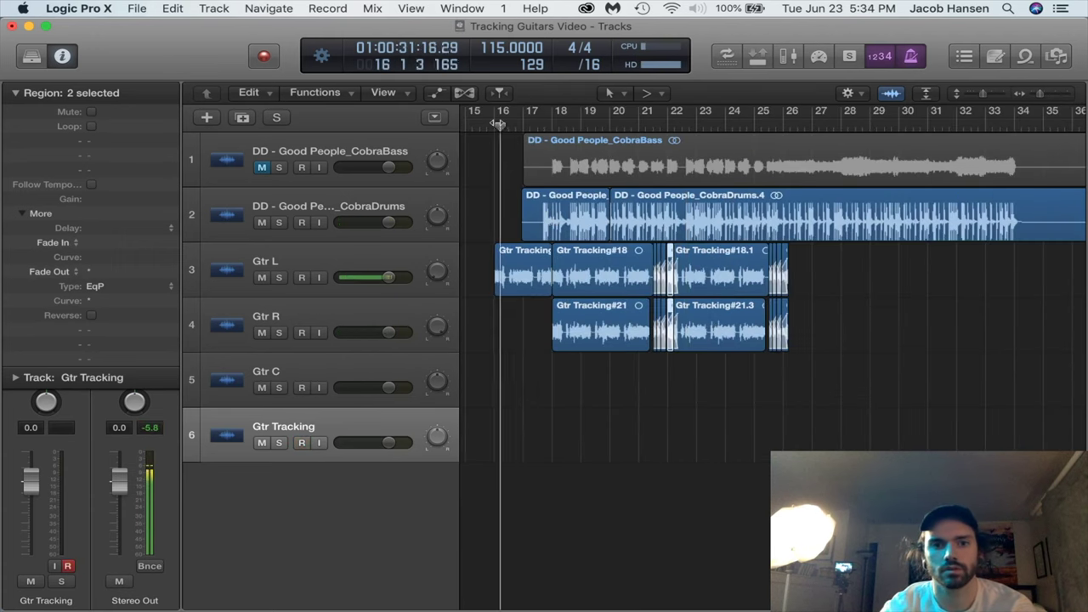